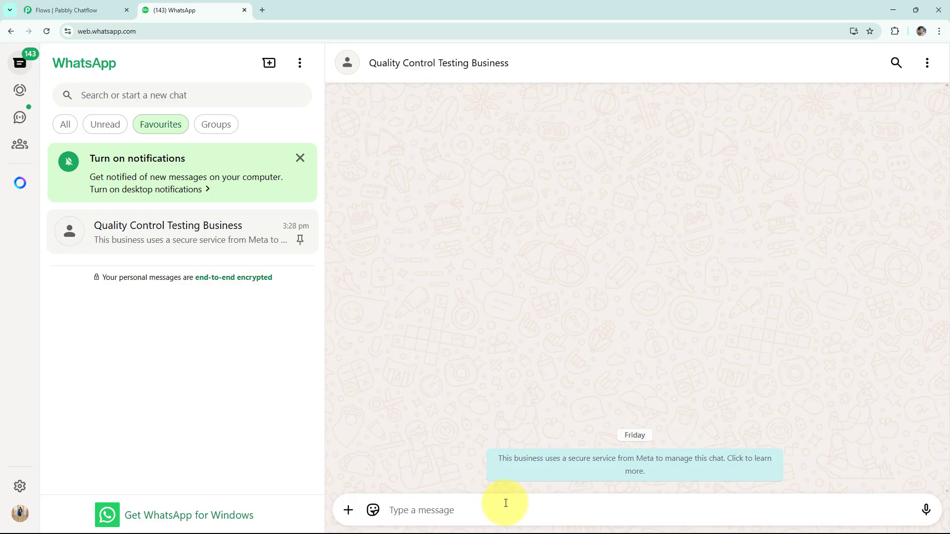
Send "Hello" in the Quality Control Testing Business chat and choose Book a Test from the reply
{"action": "type", "text": "Hello"}
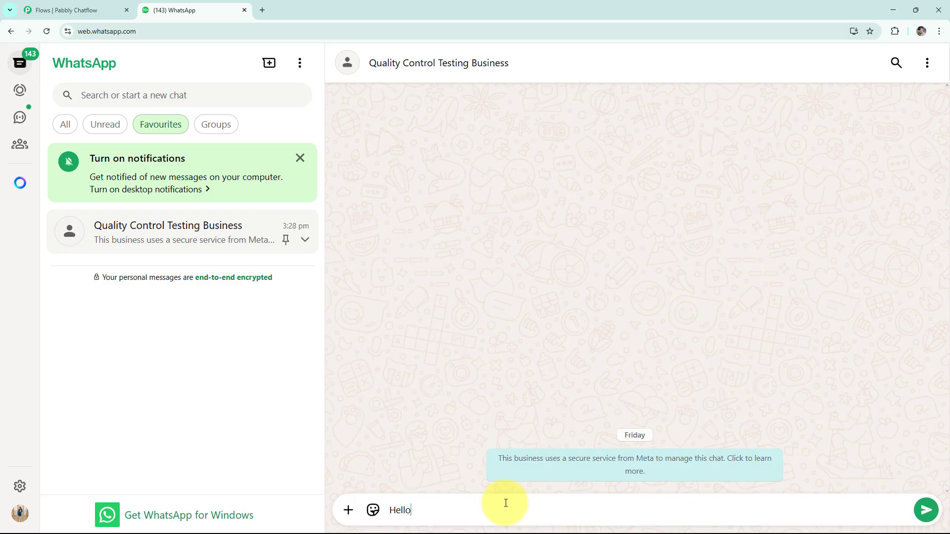
{"action": "key", "text": "Return"}
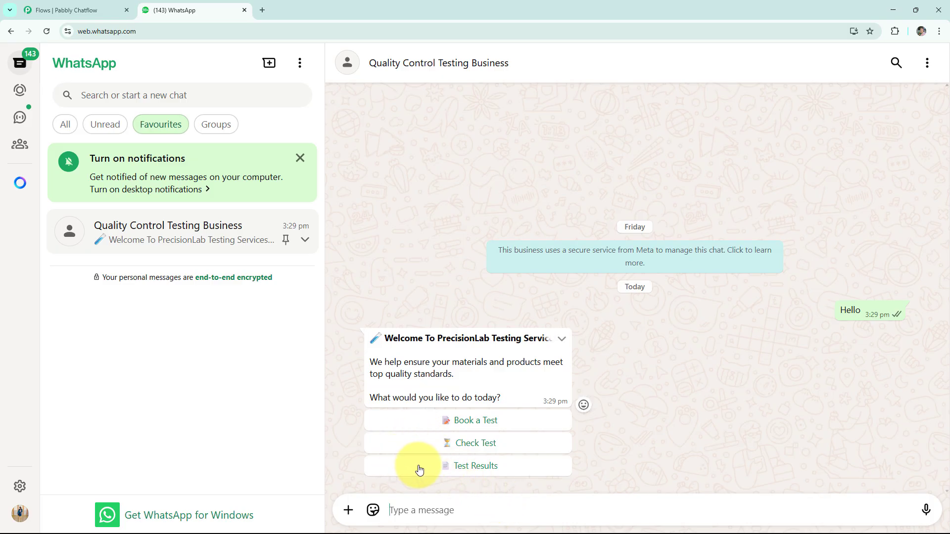
{"action": "left_click", "coordinate": [430, 428]}
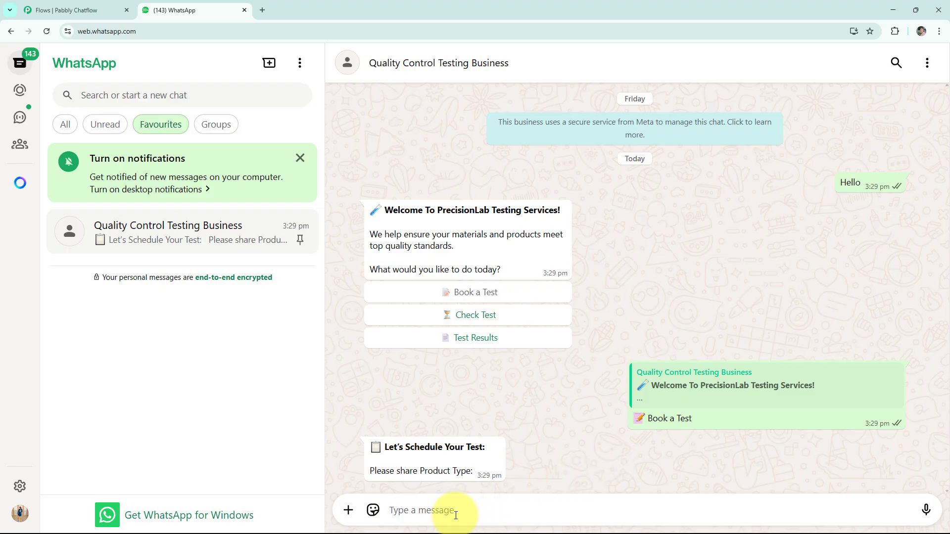
Answer the booking questions with product type "Steel rods, Tensile strength test" and preferred test date 25/05/25
{"action": "type", "text": "Steel rods, Tensile strength test"}
{"action": "left_click", "coordinate": [925, 511]}
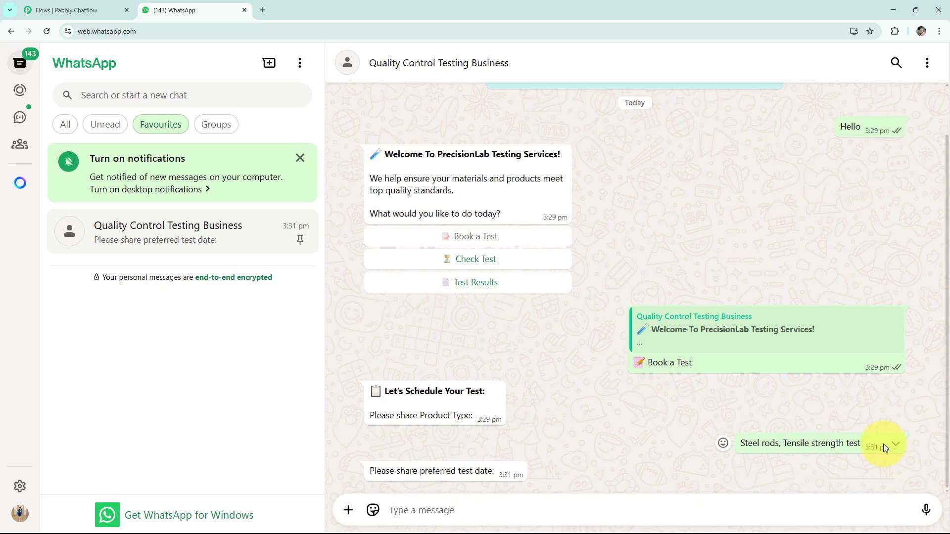
{"action": "type", "text": "25/05/25"}
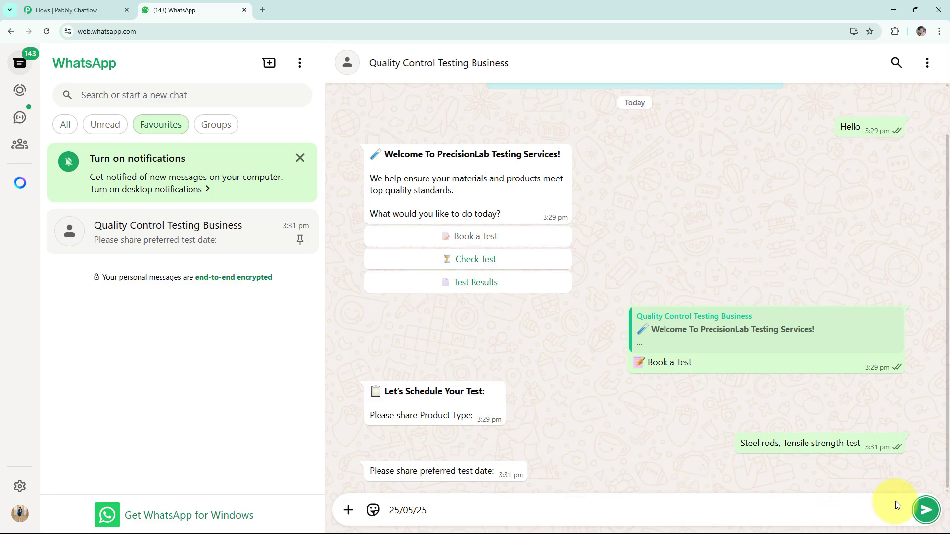
{"action": "left_click", "coordinate": [925, 510]}
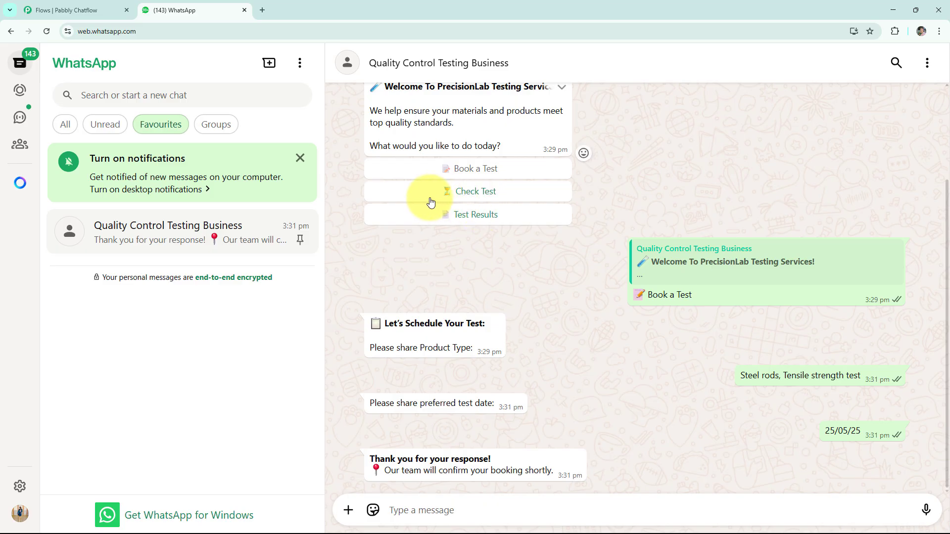
Request the Check Test option and the Test Results option from the chatbot's welcome message
{"action": "left_click", "coordinate": [478, 200]}
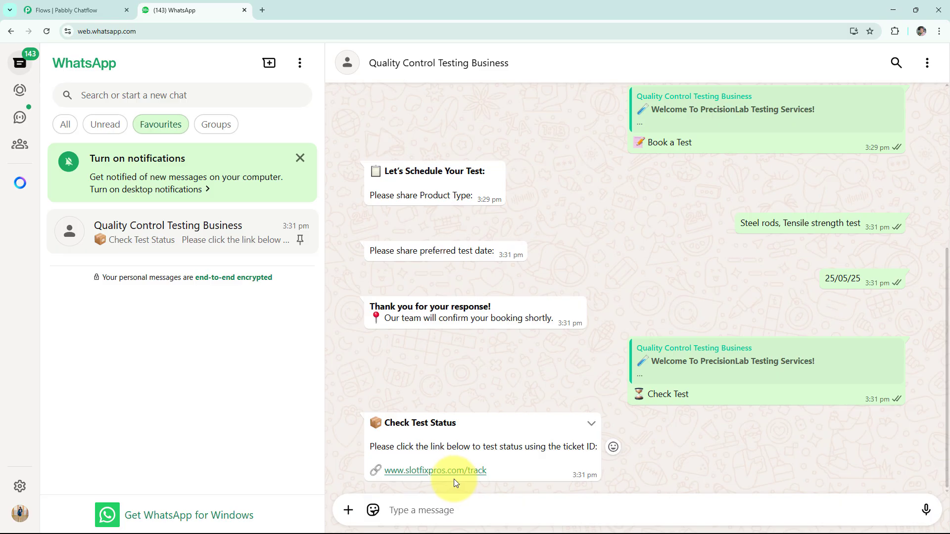
{"action": "scroll", "coordinate": [604, 317], "scroll_direction": "up", "scroll_amount": 3}
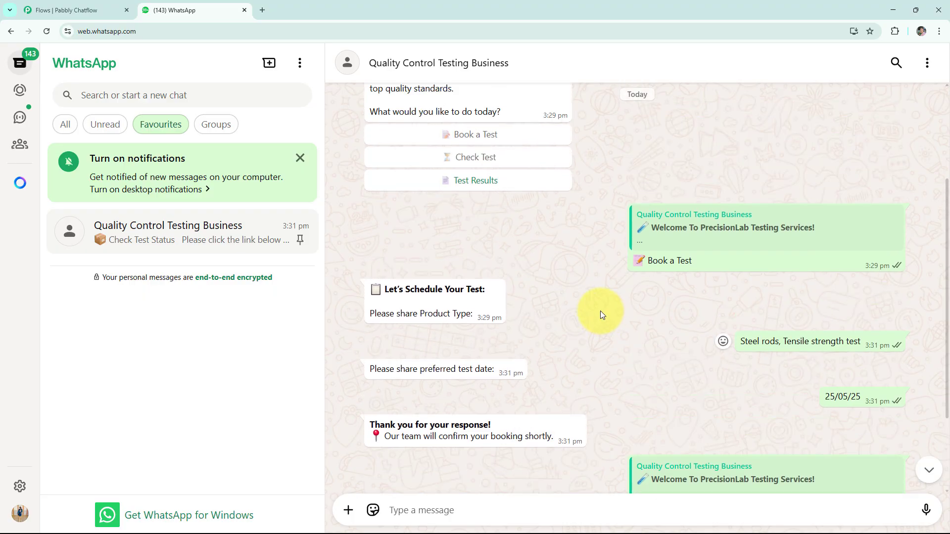
{"action": "left_click", "coordinate": [467, 220]}
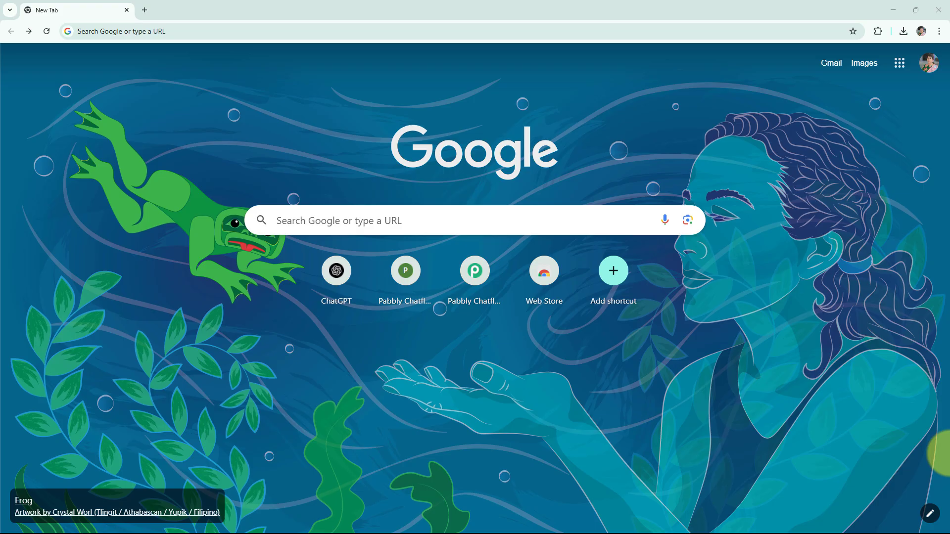
Go to pabbly.com/chatflow, sign in, and access the Pabbly Chatflow dashboard from the Pabbly apps
{"action": "left_click", "coordinate": [160, 35]}
{"action": "type", "text": "pabbly.com/chatflow"}
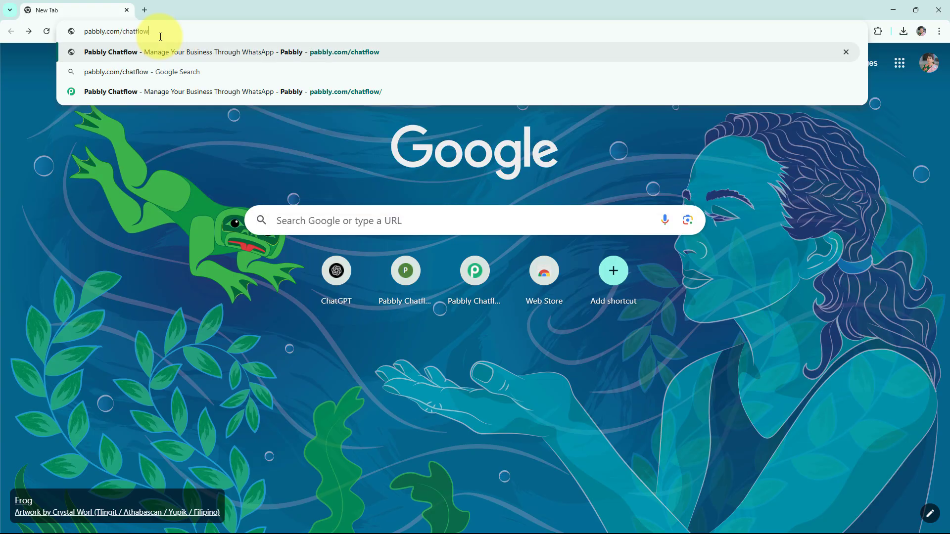
{"action": "key", "text": "Return"}
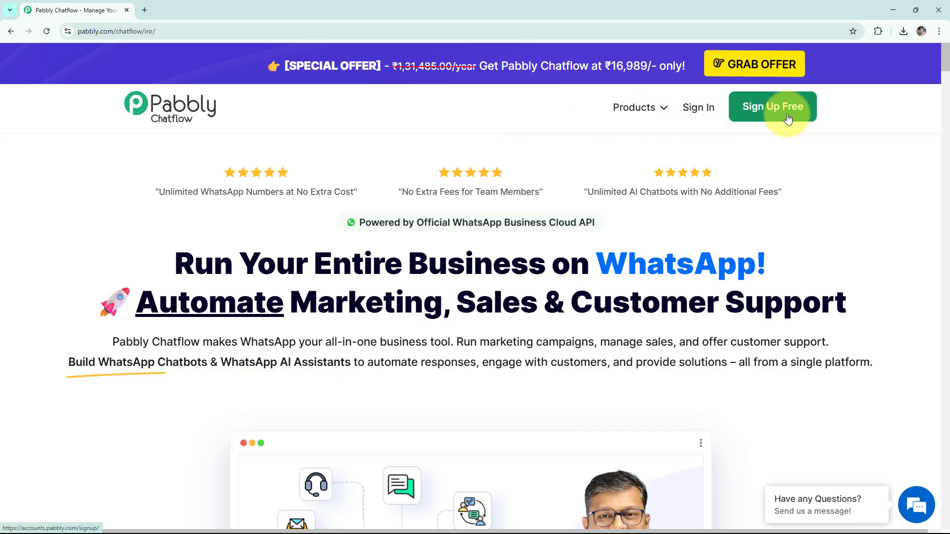
{"action": "left_click", "coordinate": [699, 114]}
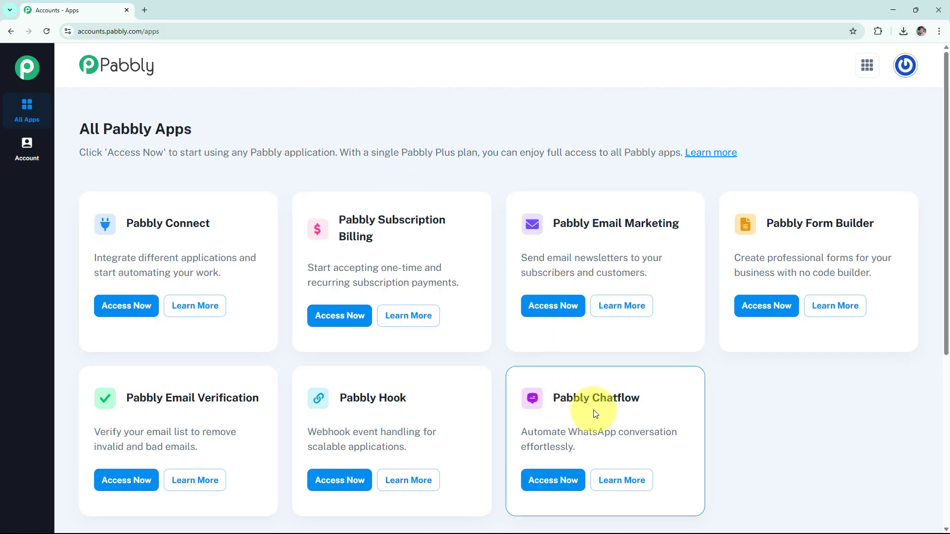
{"action": "left_click", "coordinate": [553, 480]}
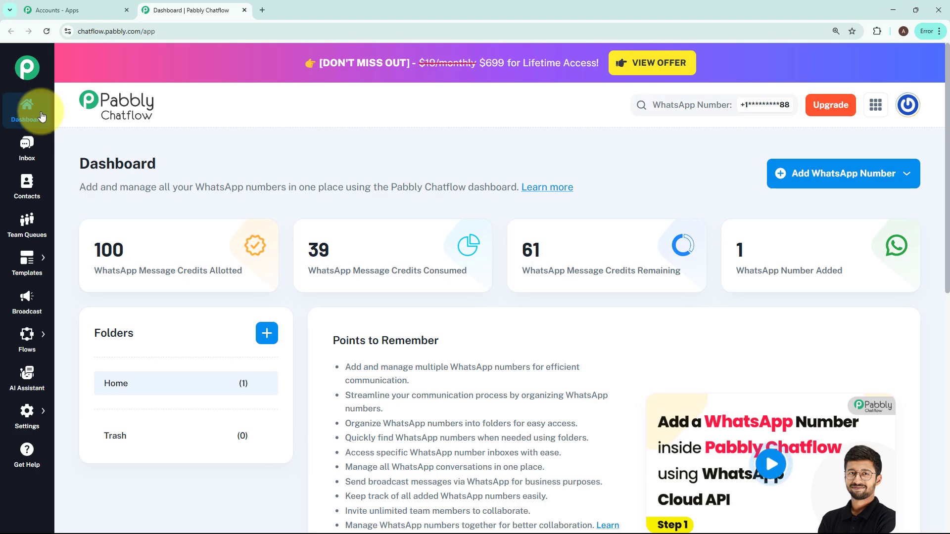
{"action": "mouse_move", "coordinate": [27, 270]}
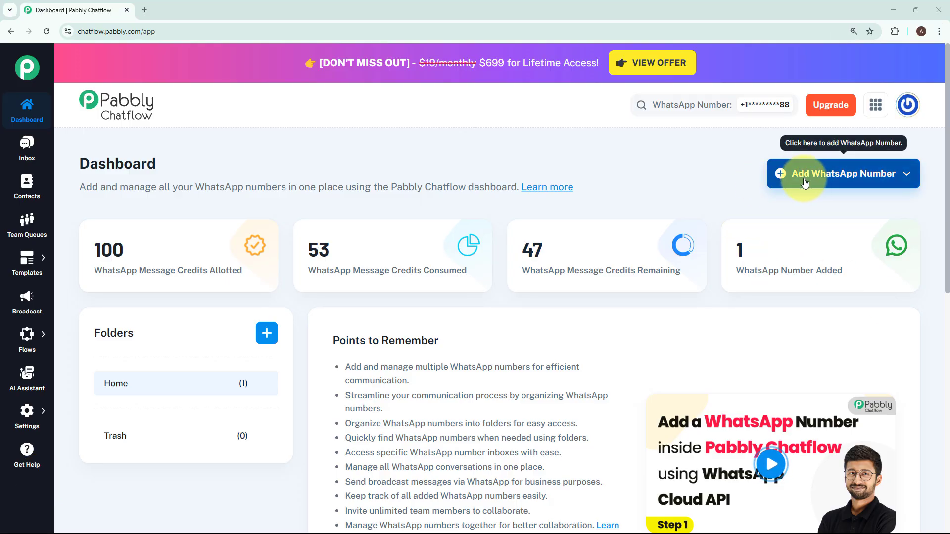
View the Manual Token Connect form for adding a WhatsApp number and close it without entering anything
{"action": "left_click", "coordinate": [805, 182]}
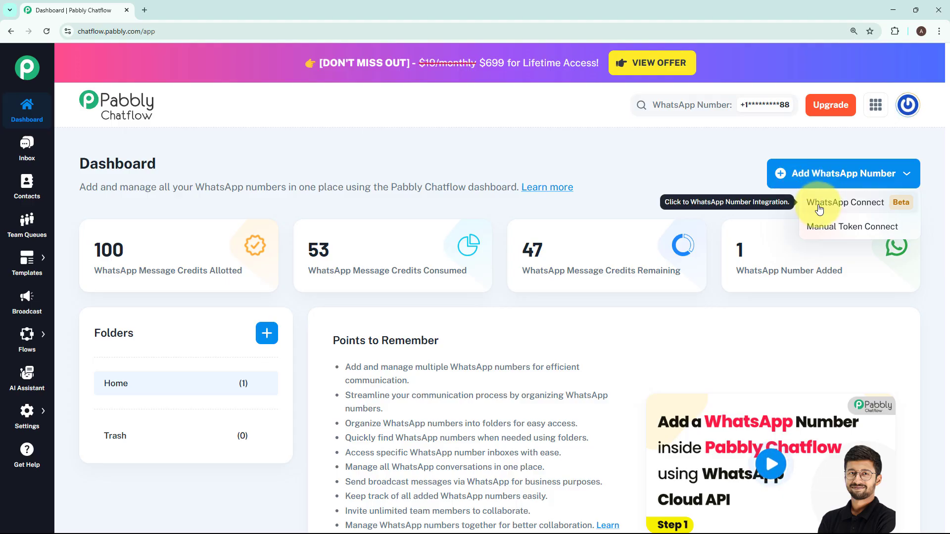
{"action": "left_click", "coordinate": [829, 235]}
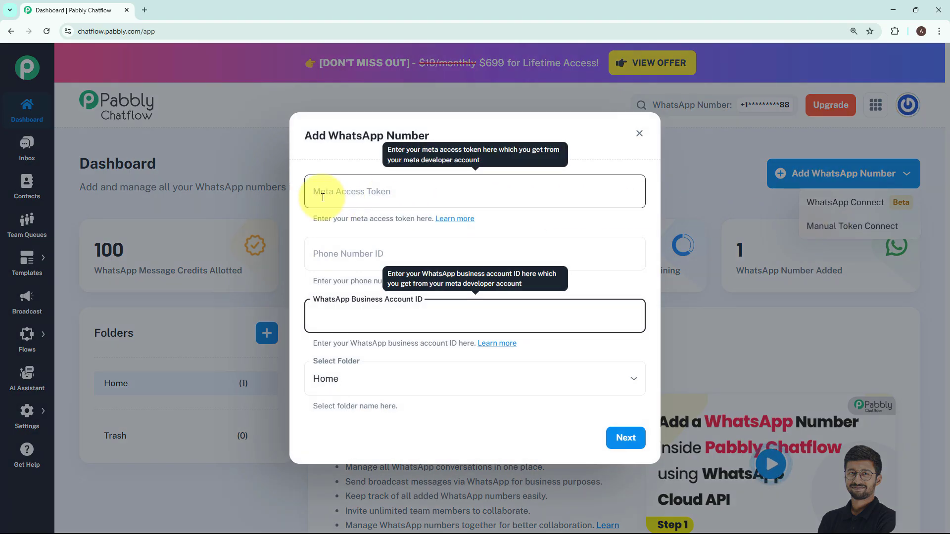
{"action": "left_click", "coordinate": [566, 220]}
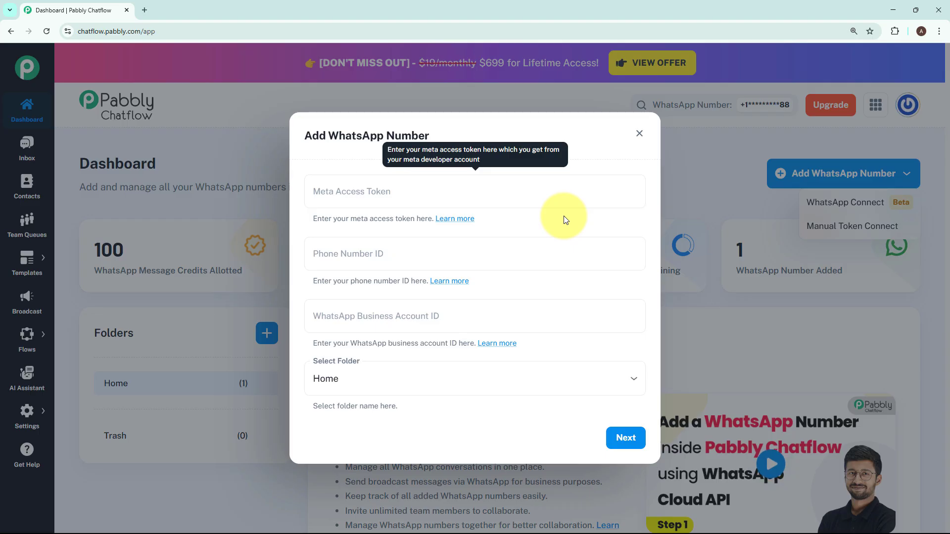
{"action": "left_click", "coordinate": [417, 197]}
{"action": "left_click", "coordinate": [639, 134]}
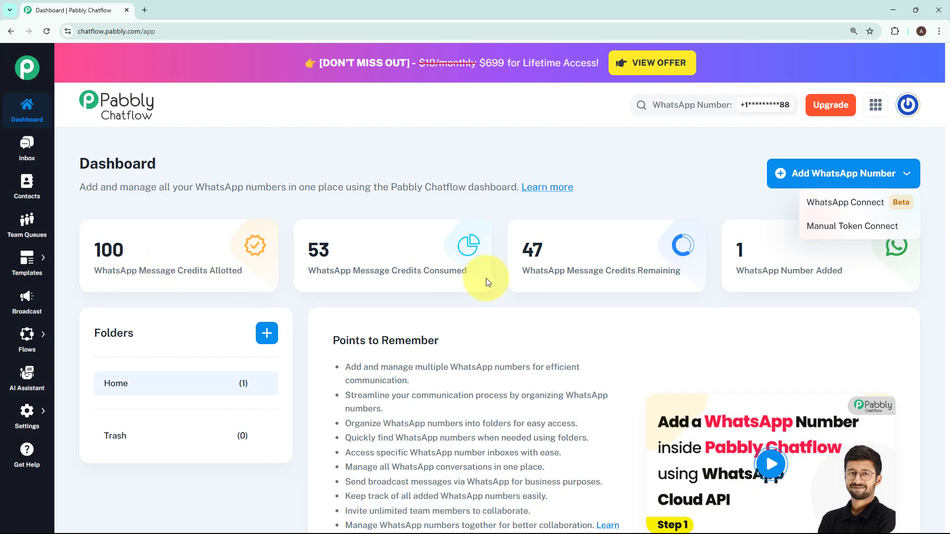
{"action": "left_click", "coordinate": [744, 282]}
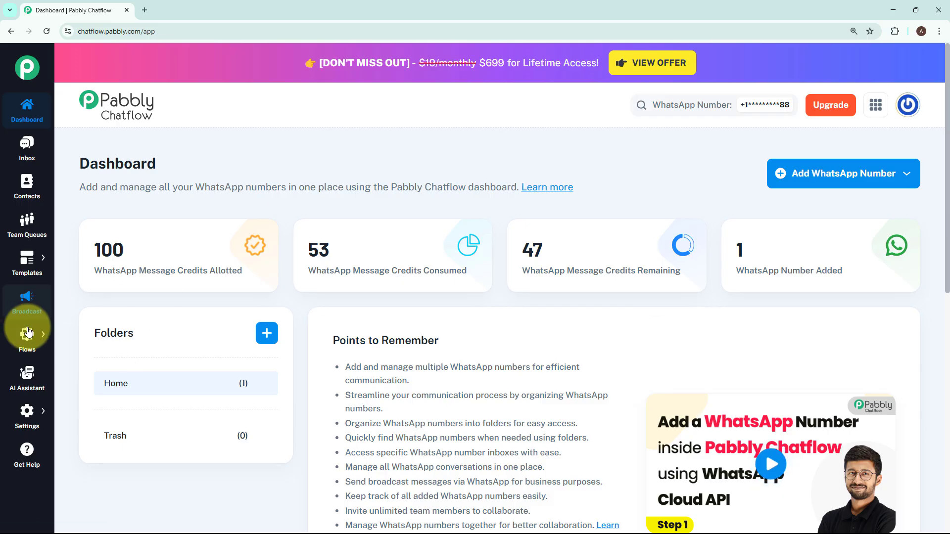
Open the Flow Builder and add a new flow
{"action": "mouse_move", "coordinate": [27, 334]}
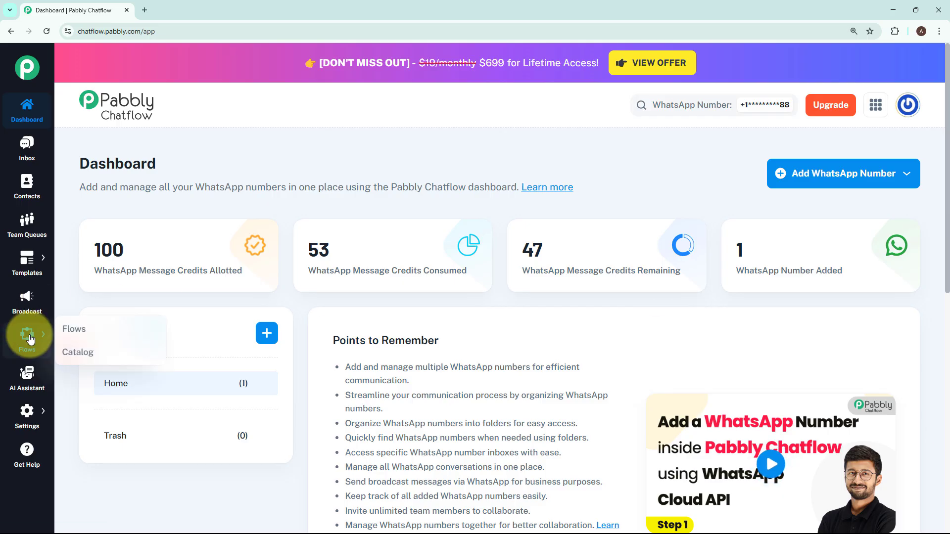
{"action": "left_click", "coordinate": [60, 332]}
{"action": "left_click_drag", "start_coordinate": [81, 114], "coordinate": [190, 109]}
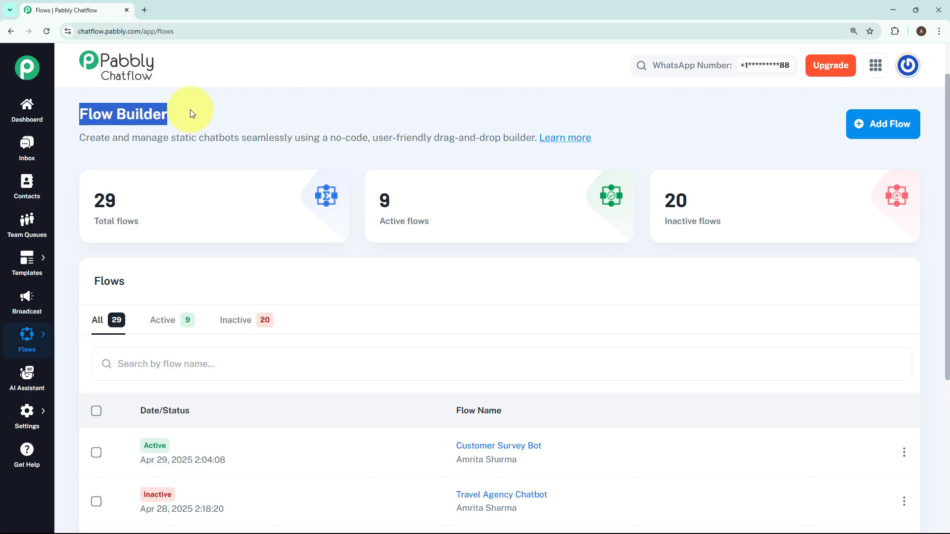
{"action": "left_click", "coordinate": [567, 269]}
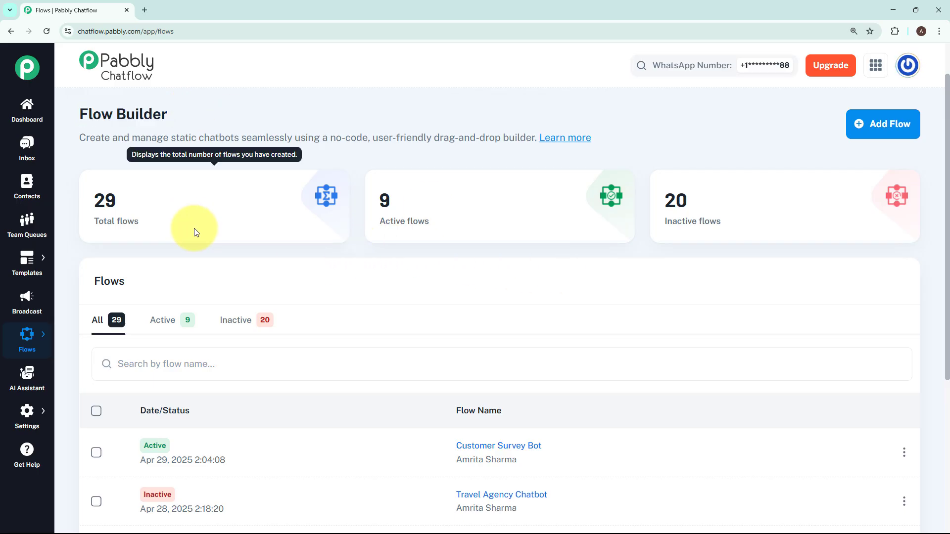
{"action": "mouse_move", "coordinate": [761, 226]}
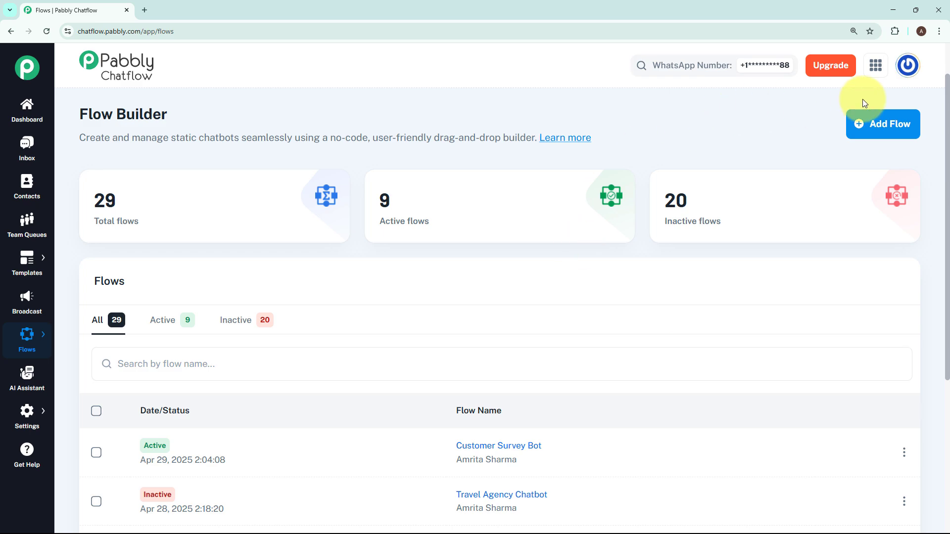
{"action": "left_click", "coordinate": [874, 125]}
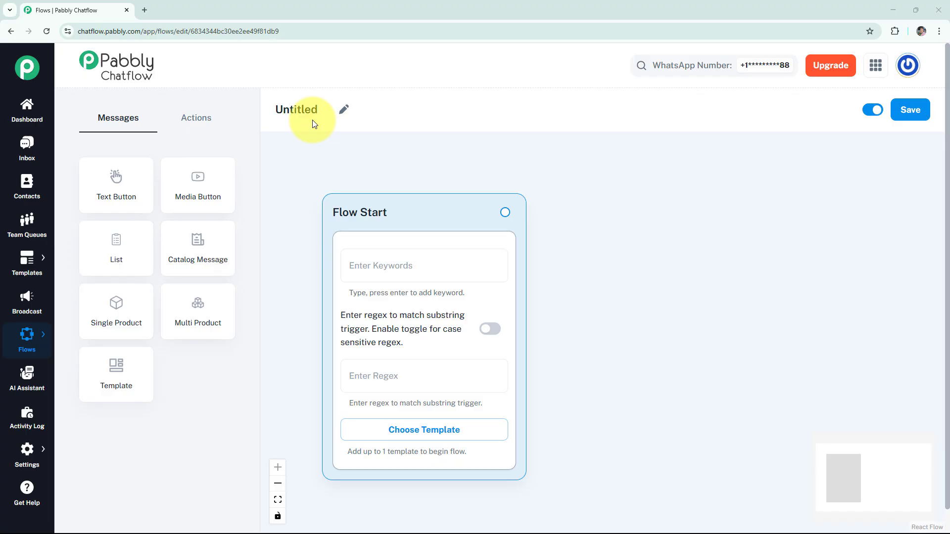
Rename the untitled flow as "WhatsApp Chatbot for Quality Control Testing Business"
{"action": "left_click", "coordinate": [344, 108]}
{"action": "type", "text": "WhatsApp Chatbot for Quality Control Testing Business"}
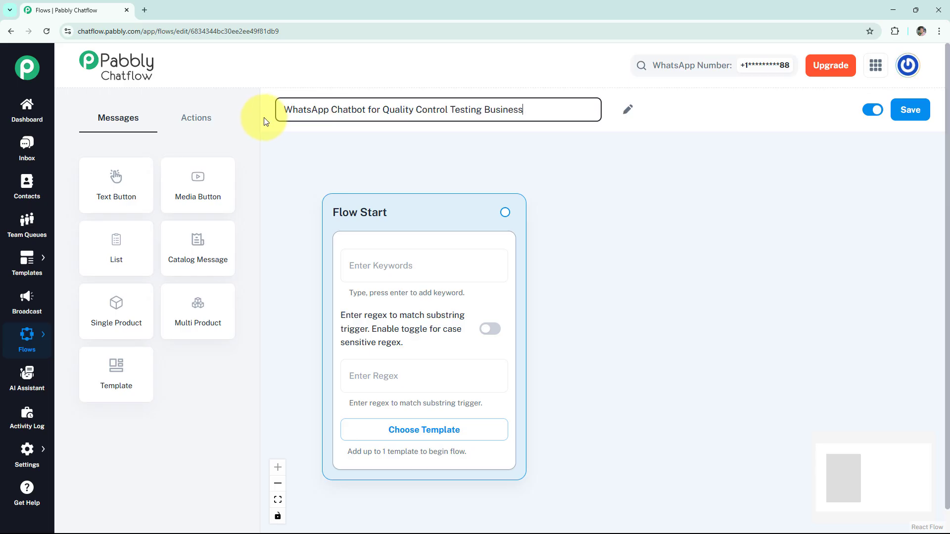
{"action": "left_click", "coordinate": [291, 133]}
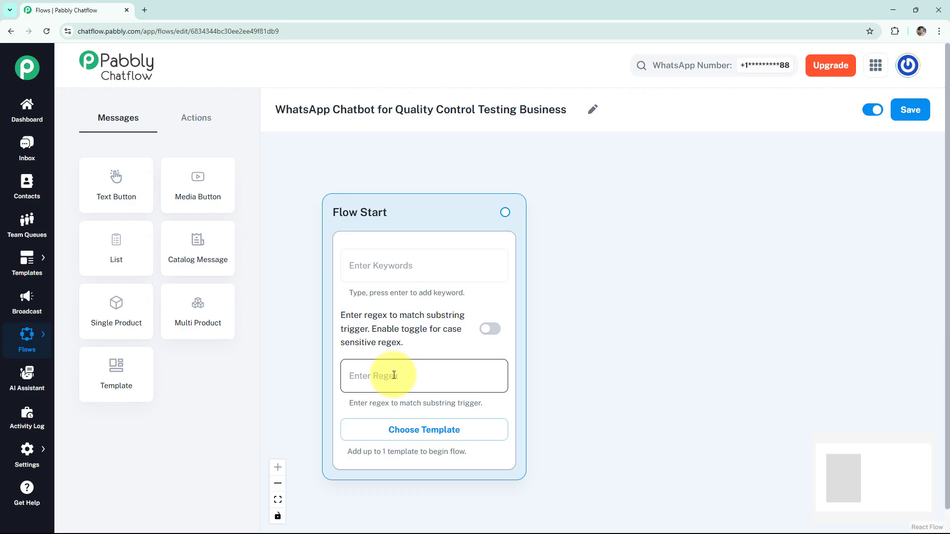
Set the Flow Start regex to [\s\S]+ with case-sensitive matching enabled, and view the approved templates without choosing one
{"action": "left_click", "coordinate": [393, 375]}
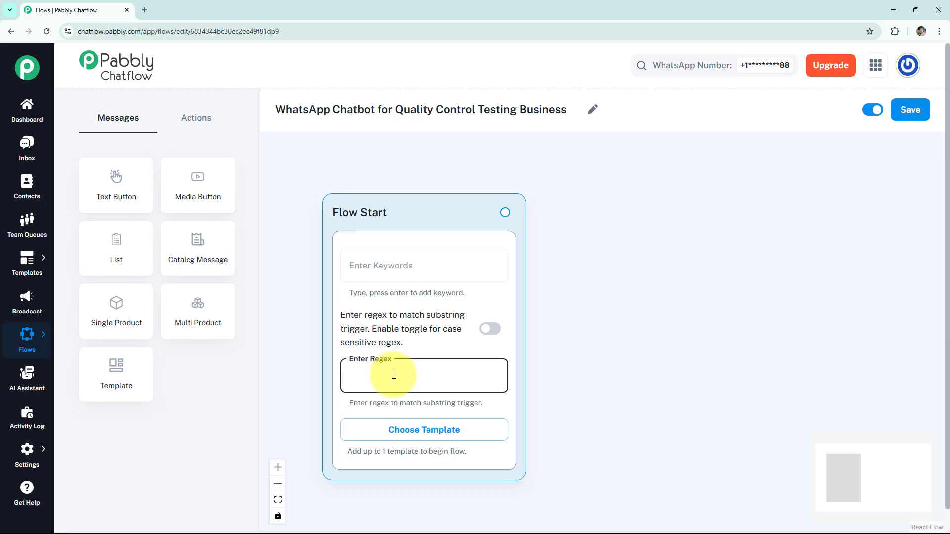
{"action": "type", "text": "[\\s\\S]+"}
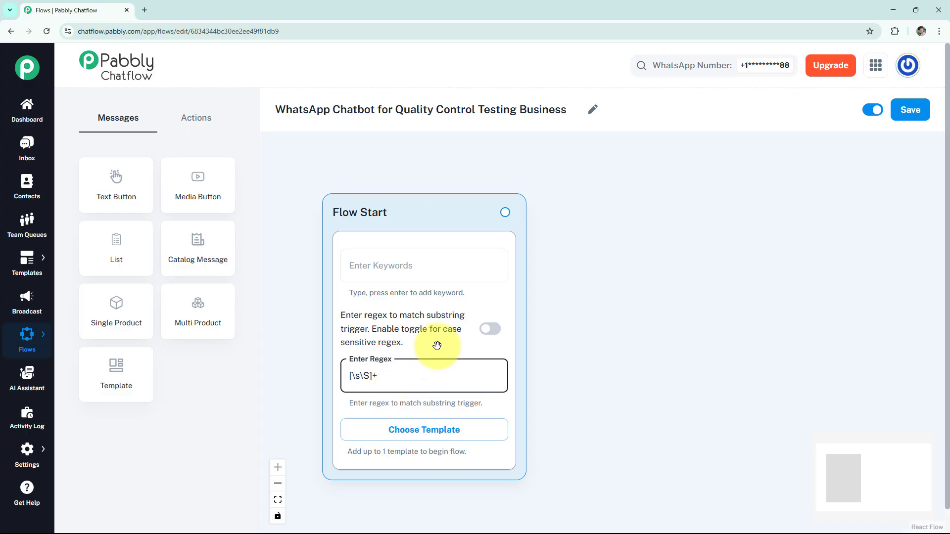
{"action": "left_click", "coordinate": [479, 332]}
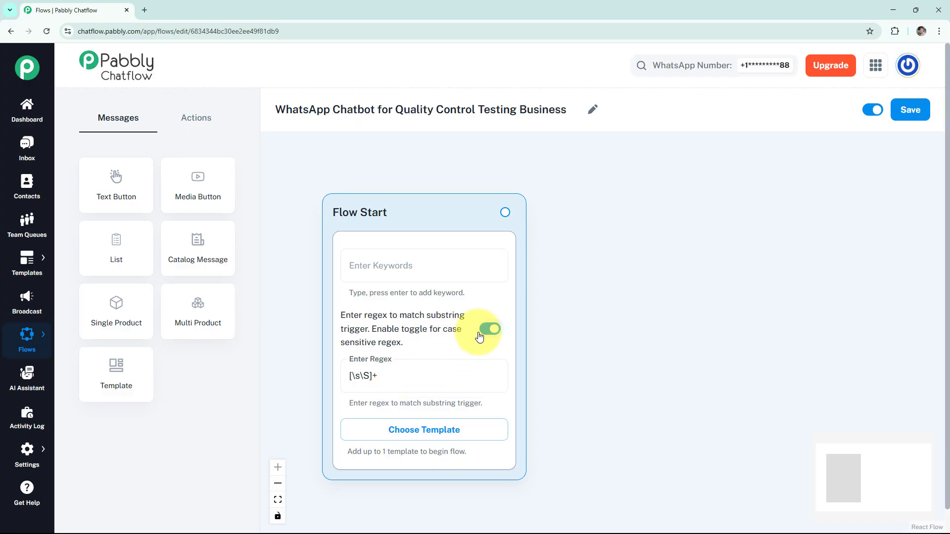
{"action": "left_click", "coordinate": [456, 439]}
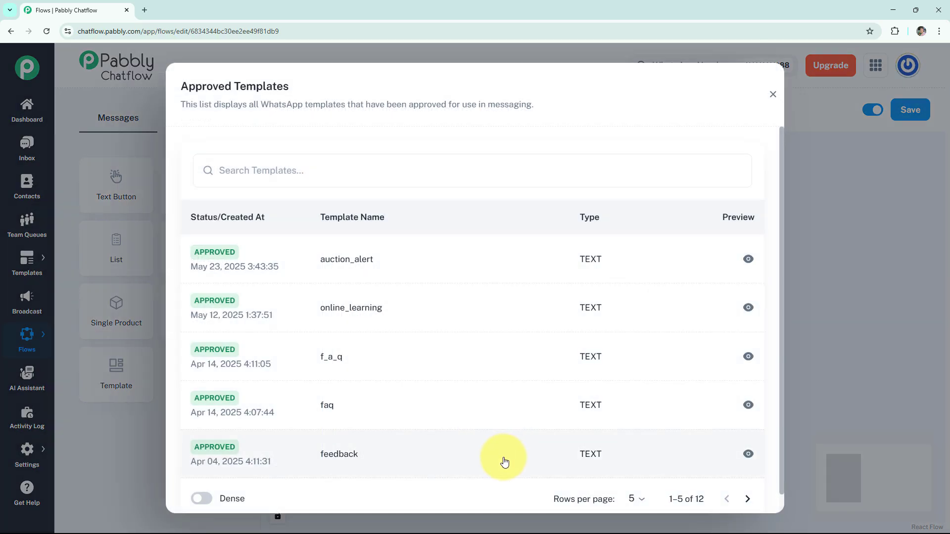
{"action": "left_click", "coordinate": [774, 95]}
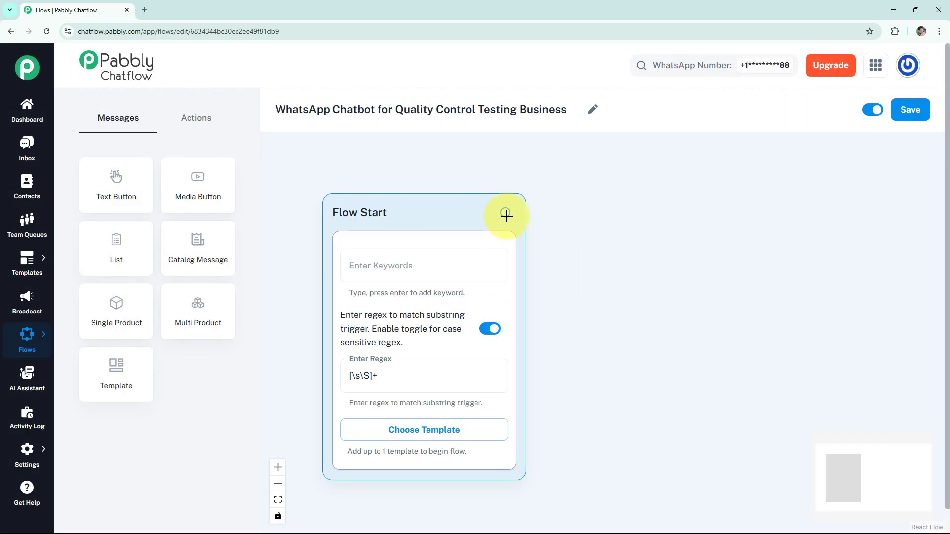
Connect a Text + Button message to Flow Start, enter the PrecisionLab Testing Services welcome text ending "What would you like to do today?", and preview it
{"action": "left_click_drag", "start_coordinate": [505, 212], "coordinate": [579, 199]}
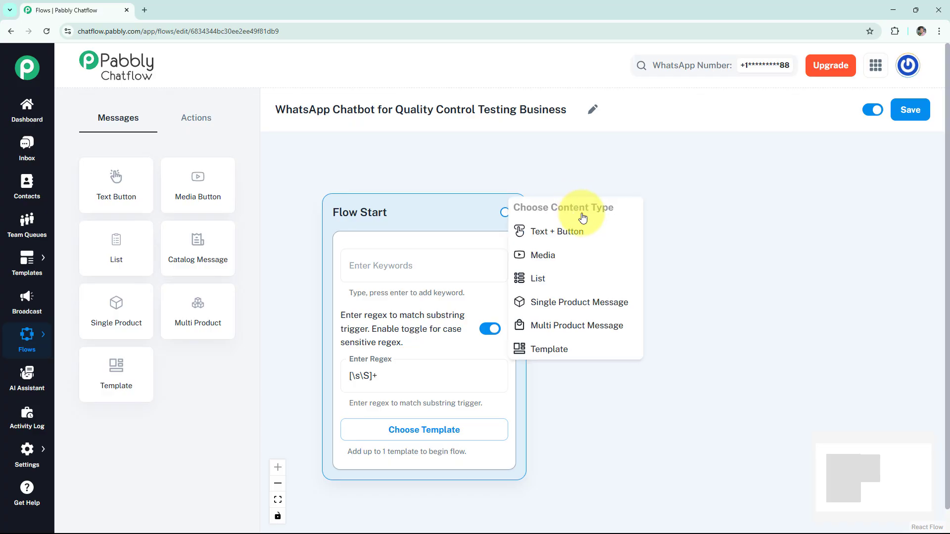
{"action": "left_click", "coordinate": [551, 232]}
{"action": "left_click", "coordinate": [607, 262]}
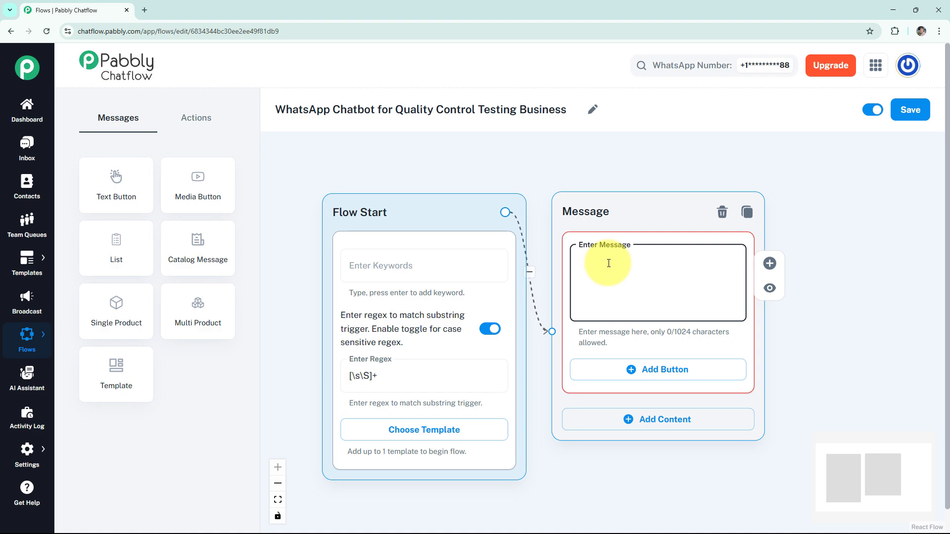
{"action": "type", "text": "*Welcome To PrecisionLab Testing Services!*  We help ensure your materials and products meet top quality standards.  What would you like to do today?"}
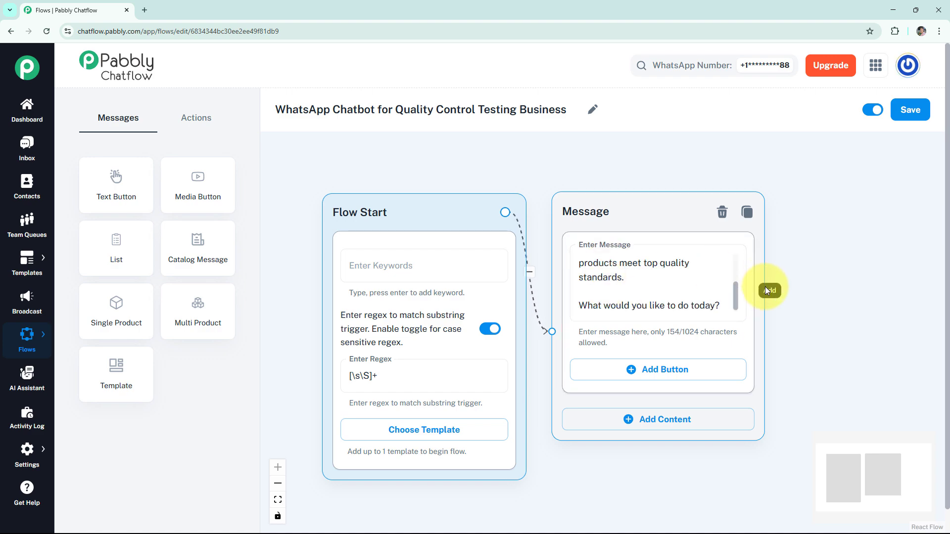
{"action": "left_click", "coordinate": [768, 287]}
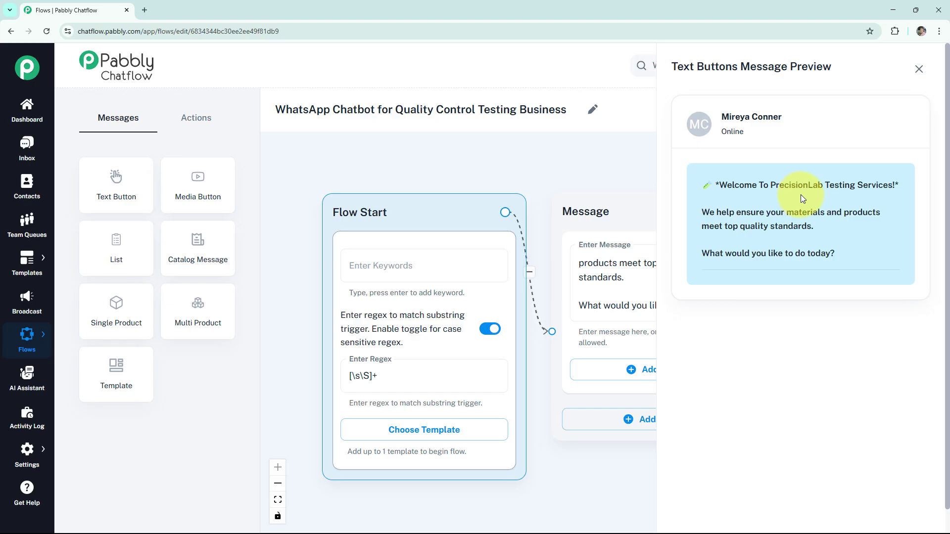
Close the preview and add three buttons to the welcome message: "📝 Book a Test", "⏳ Check Test" and "📄 Test Results"
{"action": "left_click", "coordinate": [919, 69]}
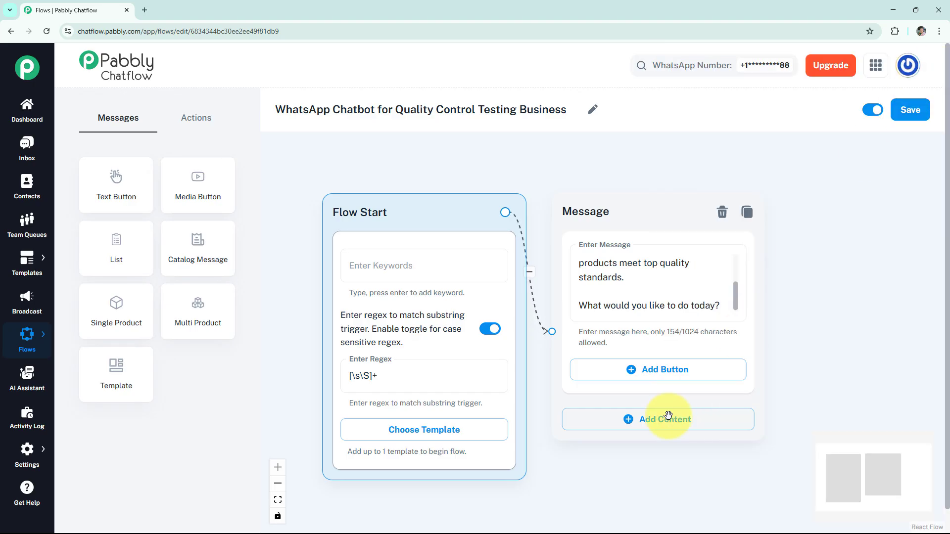
{"action": "left_click", "coordinate": [689, 382]}
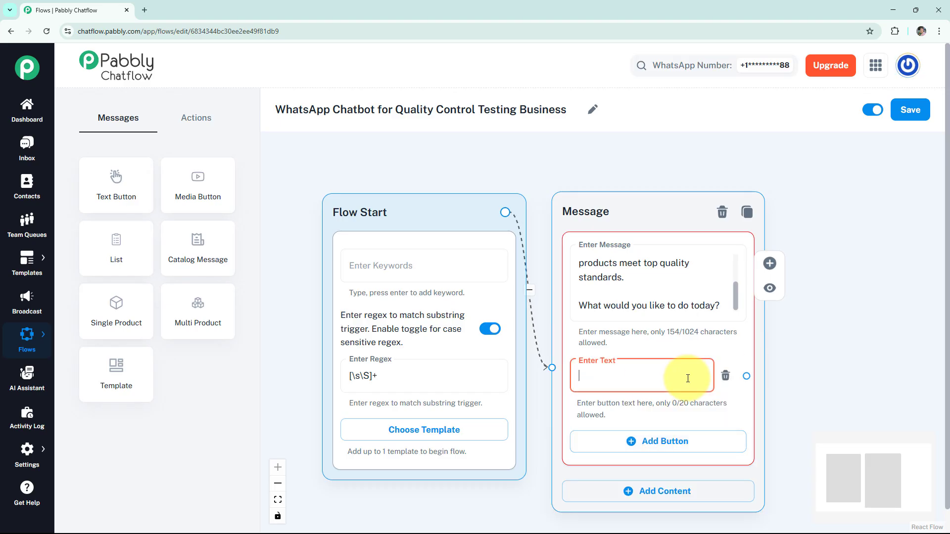
{"action": "type", "text": "📝 Book a Test"}
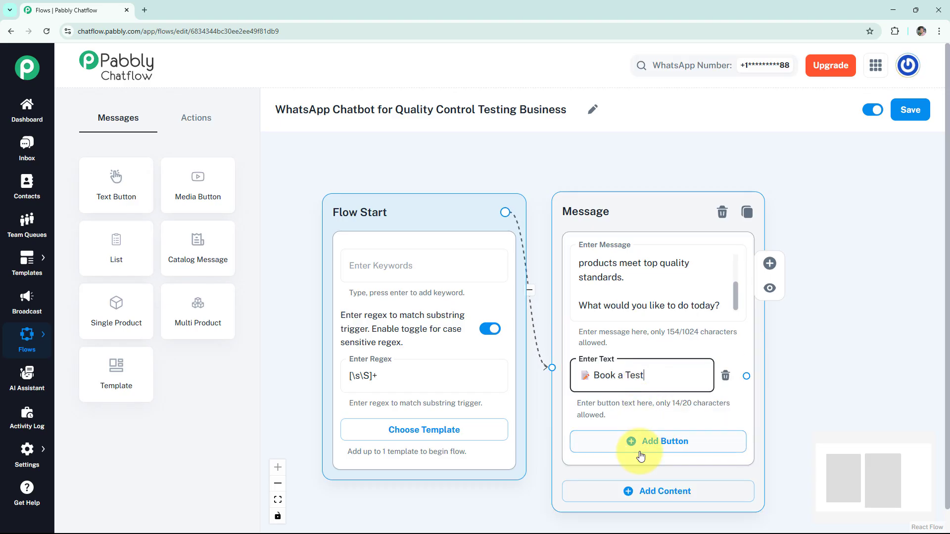
{"action": "left_click", "coordinate": [634, 442]}
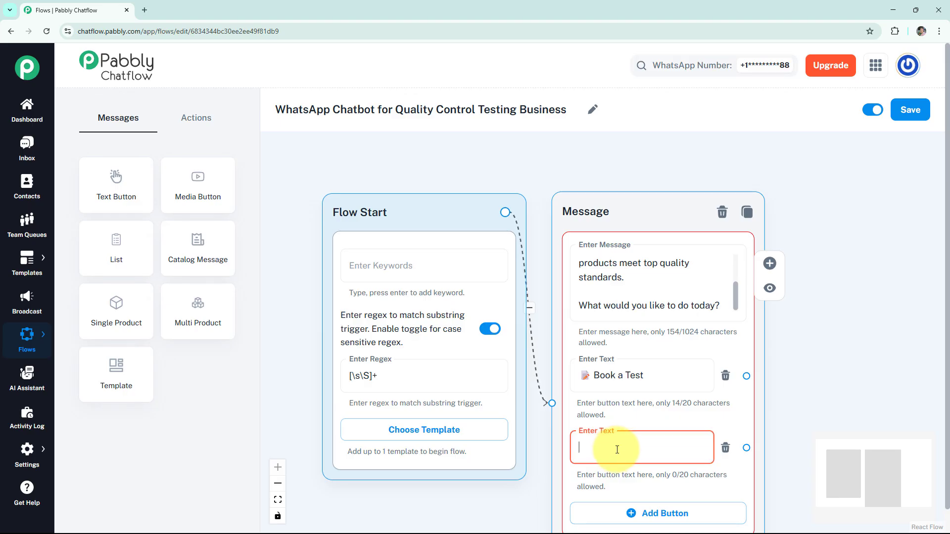
{"action": "type", "text": "⏳ Check Test"}
{"action": "left_click", "coordinate": [638, 513]}
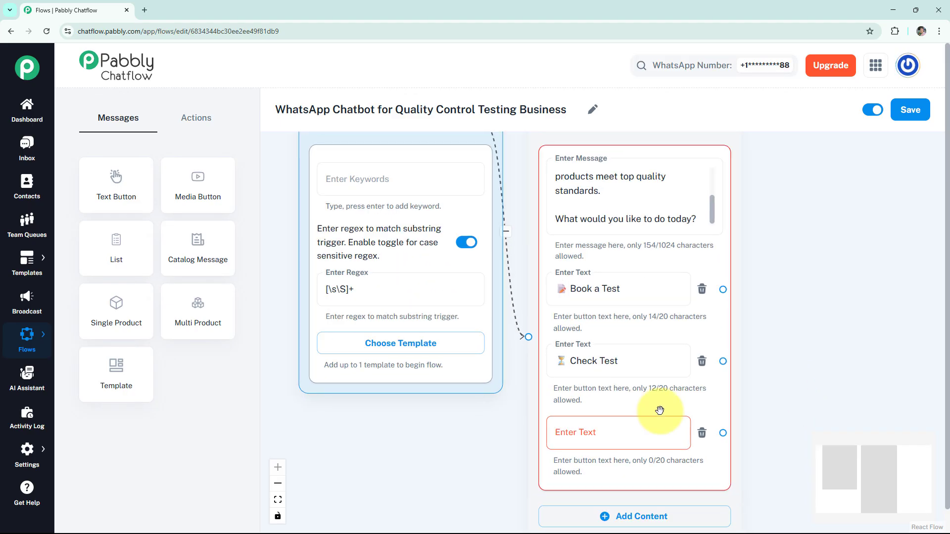
{"action": "left_click", "coordinate": [626, 432]}
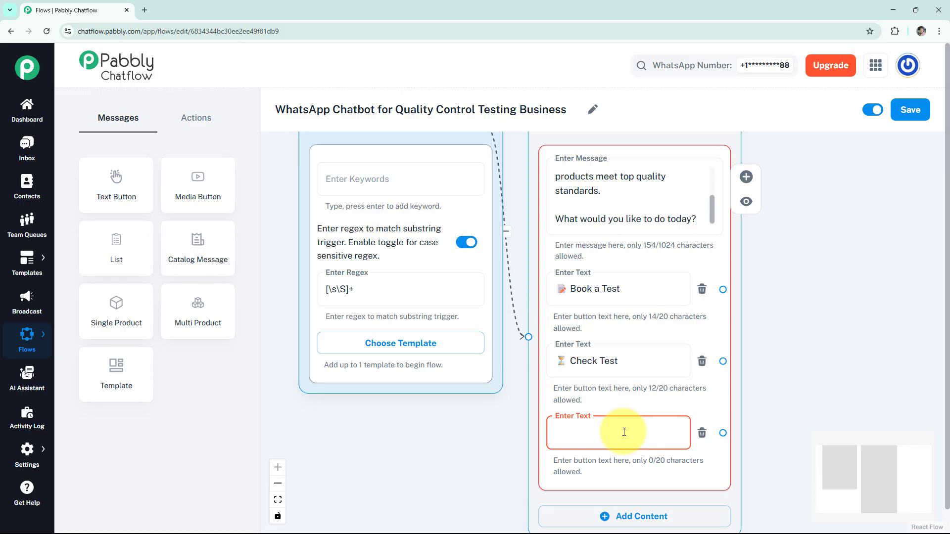
{"action": "type", "text": "📄 Test Results"}
{"action": "scroll", "coordinate": [746, 344], "scroll_direction": "down", "scroll_amount": 2}
{"action": "left_click_drag", "start_coordinate": [747, 343], "coordinate": [674, 356]}
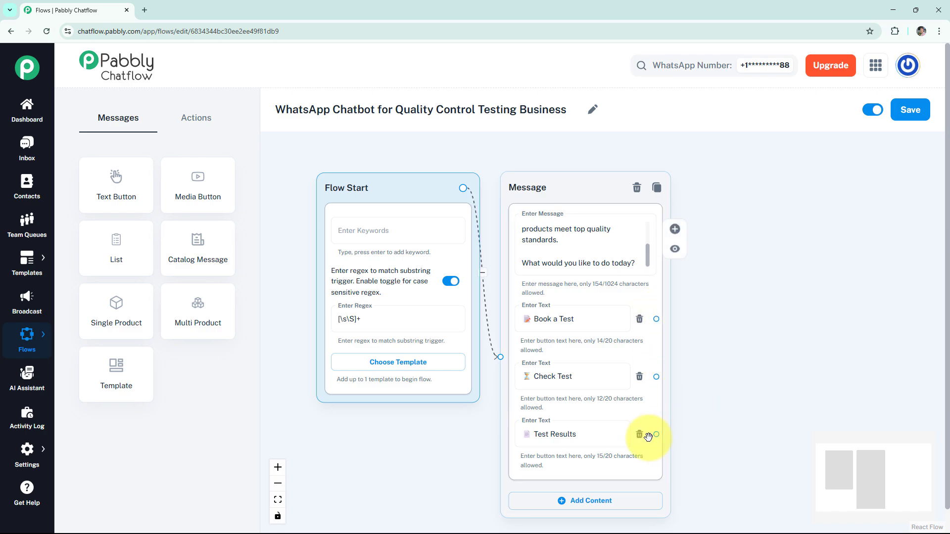
{"action": "left_click", "coordinate": [597, 330]}
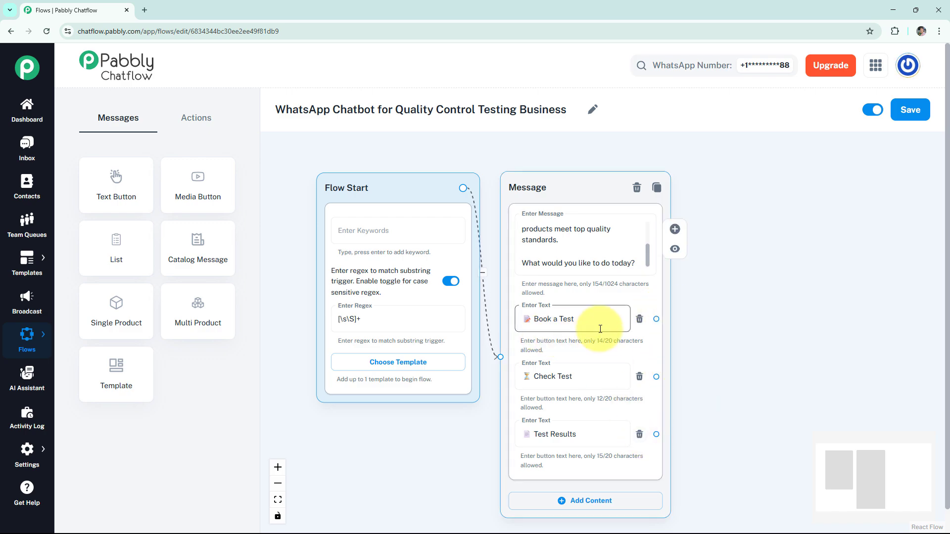
Add an Ask Question node beside the welcome message with the text "📋 *Let’s Schedule Your Test:* Please share Product Type:"
{"action": "left_click", "coordinate": [218, 118]}
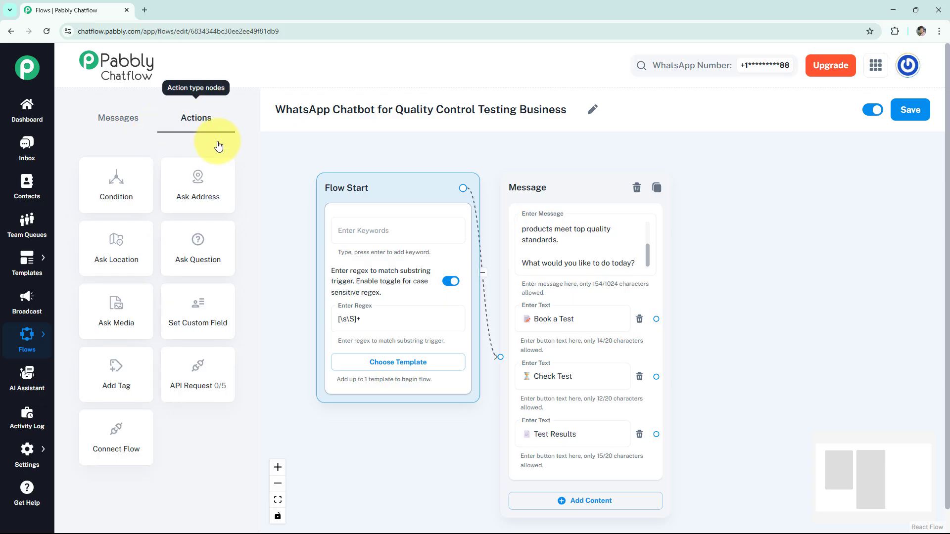
{"action": "left_click", "coordinate": [210, 250]}
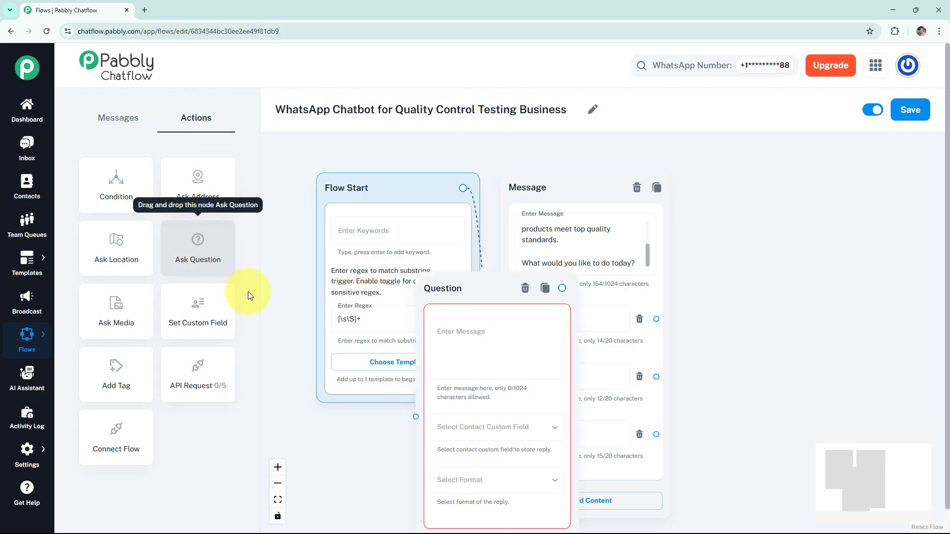
{"action": "left_click_drag", "start_coordinate": [483, 288], "coordinate": [777, 189]}
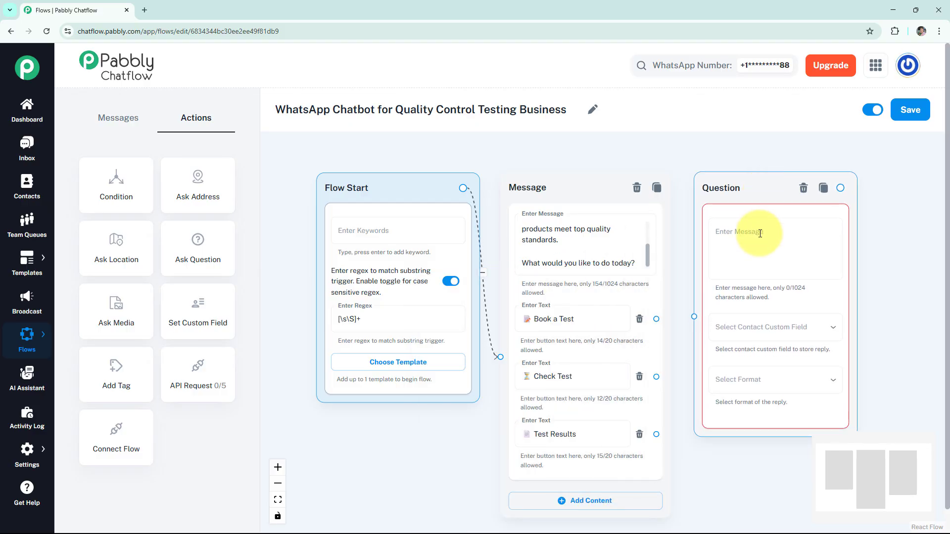
{"action": "left_click", "coordinate": [756, 247]}
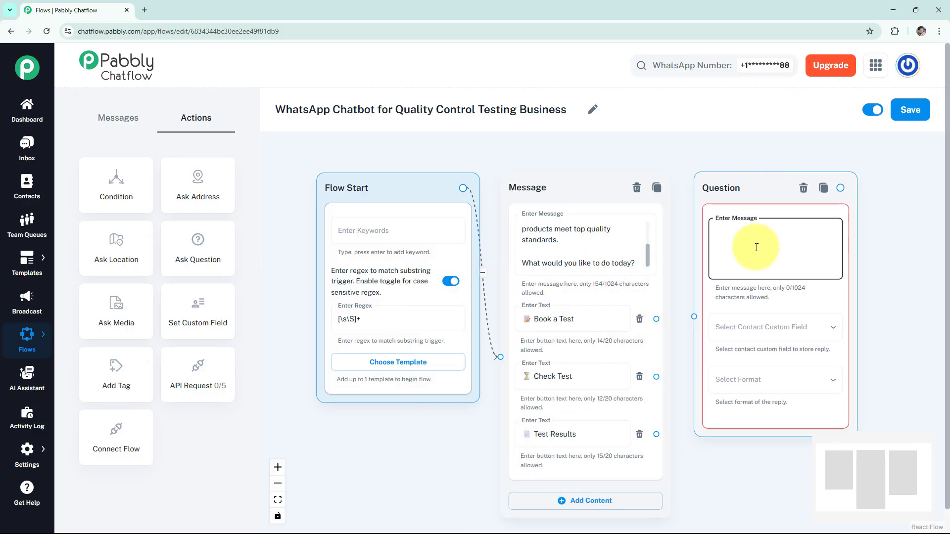
{"action": "type", "text": "📋 *Let’s Schedule Your Test:*  Please share Product Type:"}
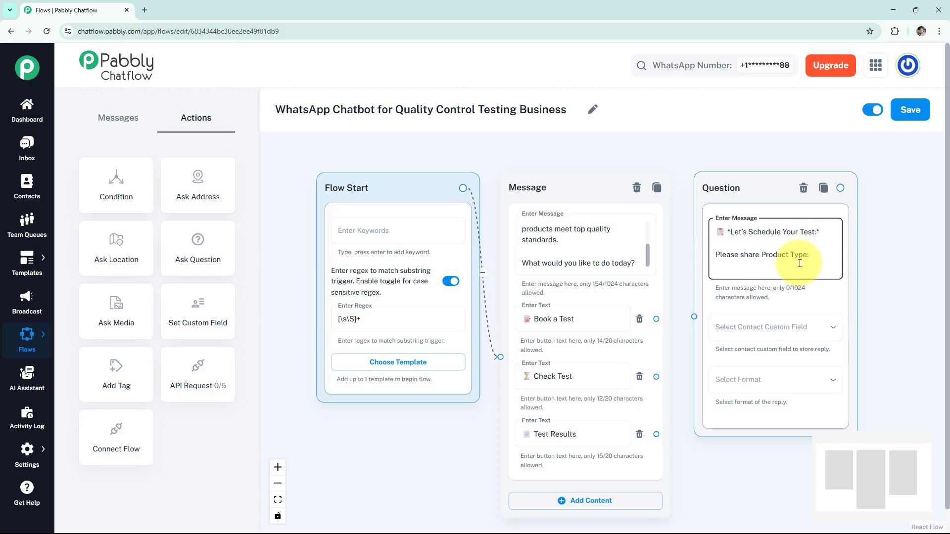
Store the product type reply in the Name custom field with Text format, and connect the question to the Book a Test button
{"action": "left_click", "coordinate": [789, 335]}
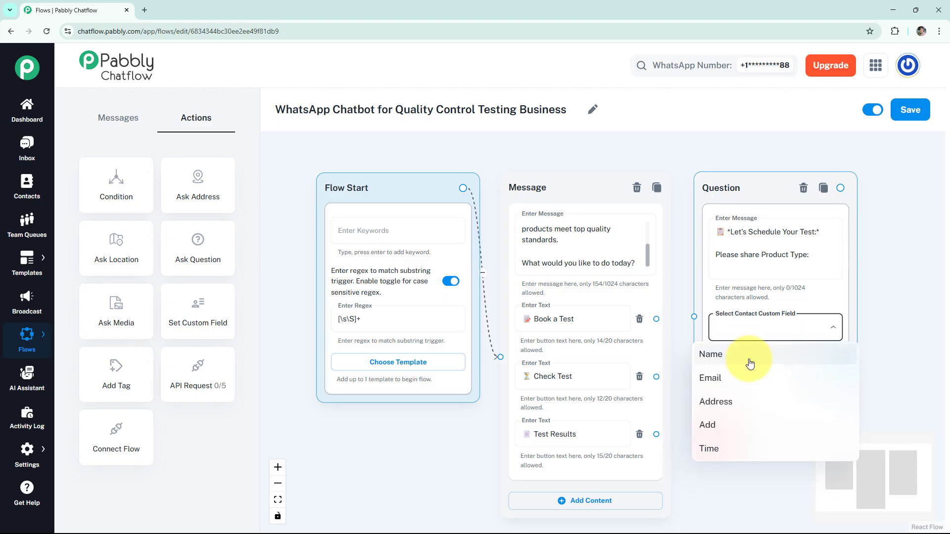
{"action": "left_click", "coordinate": [696, 361]}
{"action": "left_click", "coordinate": [736, 389]}
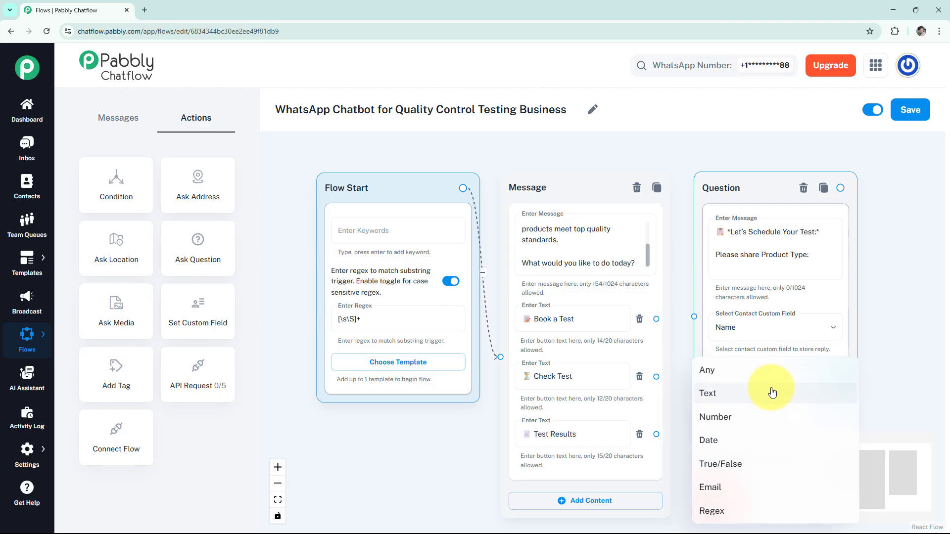
{"action": "left_click", "coordinate": [751, 396]}
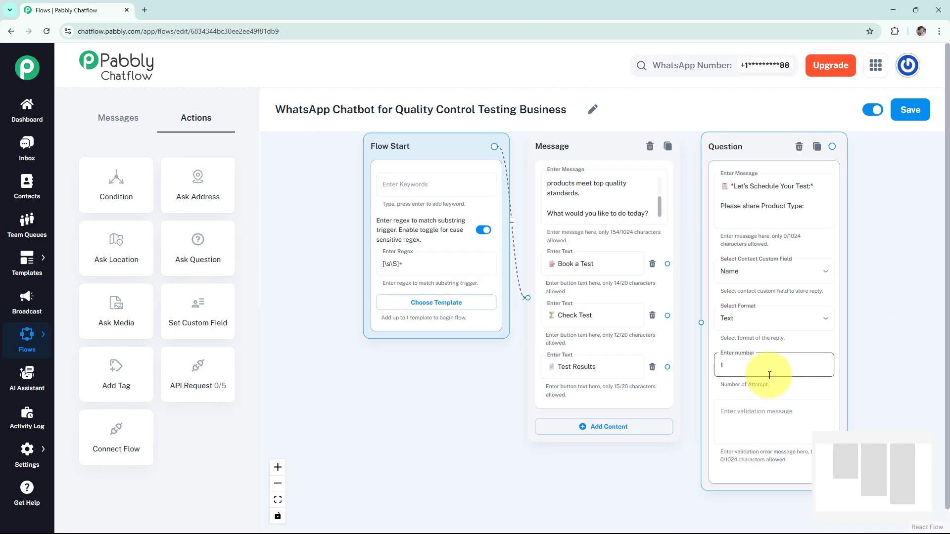
{"action": "left_click", "coordinate": [766, 431]}
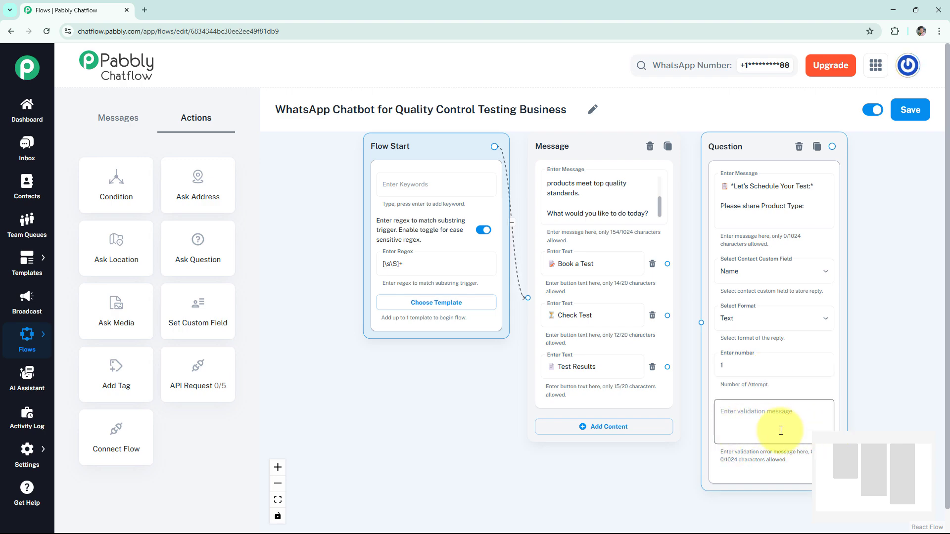
{"action": "left_click", "coordinate": [763, 367]}
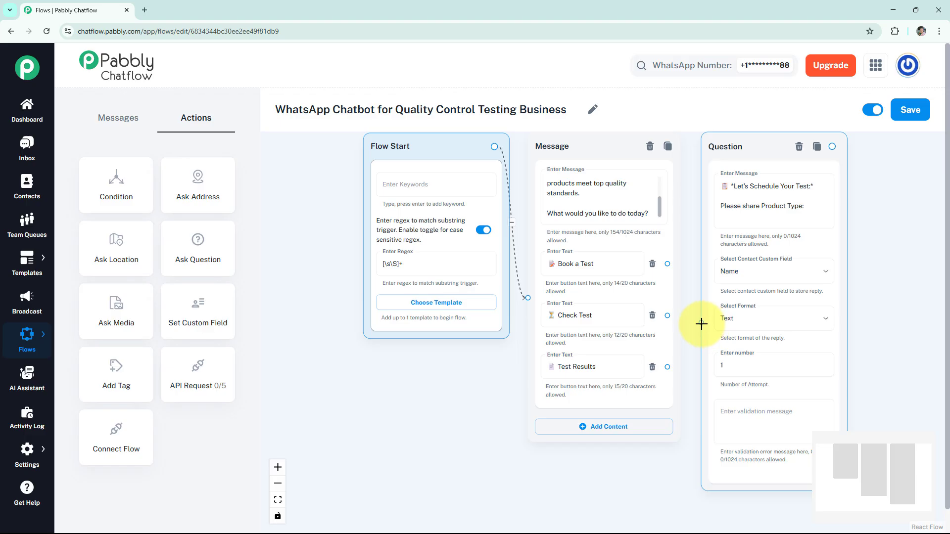
{"action": "left_click_drag", "start_coordinate": [701, 322], "coordinate": [667, 263]}
Add a second Ask Question node after the product type question, with the message "Please share preferred test date:"
{"action": "left_click_drag", "start_coordinate": [903, 261], "coordinate": [808, 275]}
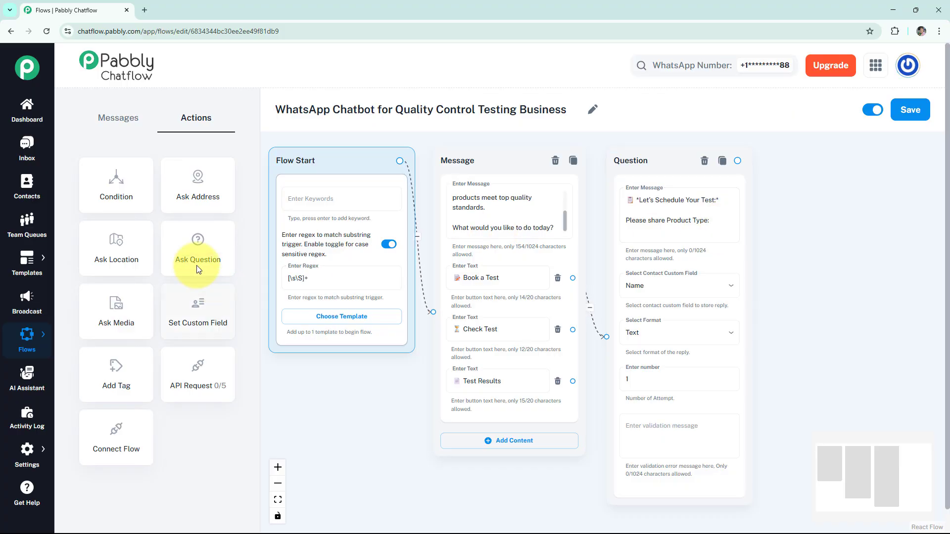
{"action": "left_click", "coordinate": [210, 256]}
{"action": "left_click_drag", "start_coordinate": [385, 251], "coordinate": [808, 180]}
{"action": "left_click", "coordinate": [817, 231]}
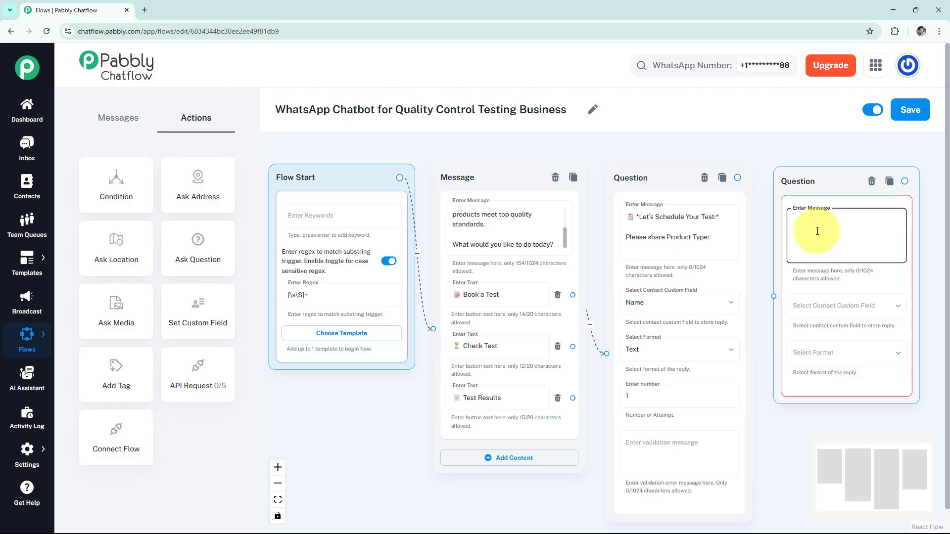
{"action": "type", "text": "Please share preferred test date:"}
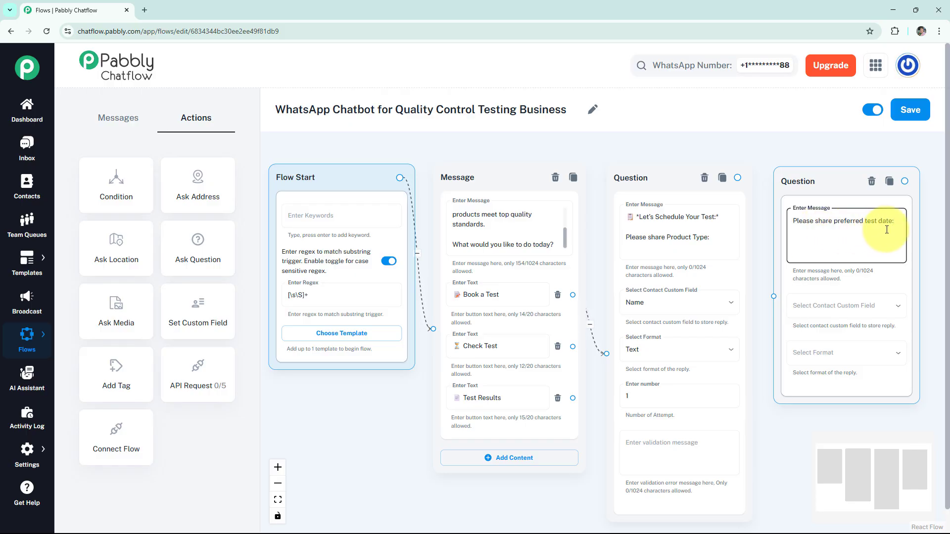
Store the test date reply in the Time custom field with format Any, and connect this question to the product type question
{"action": "left_click", "coordinate": [836, 317]}
{"action": "left_click", "coordinate": [806, 420]}
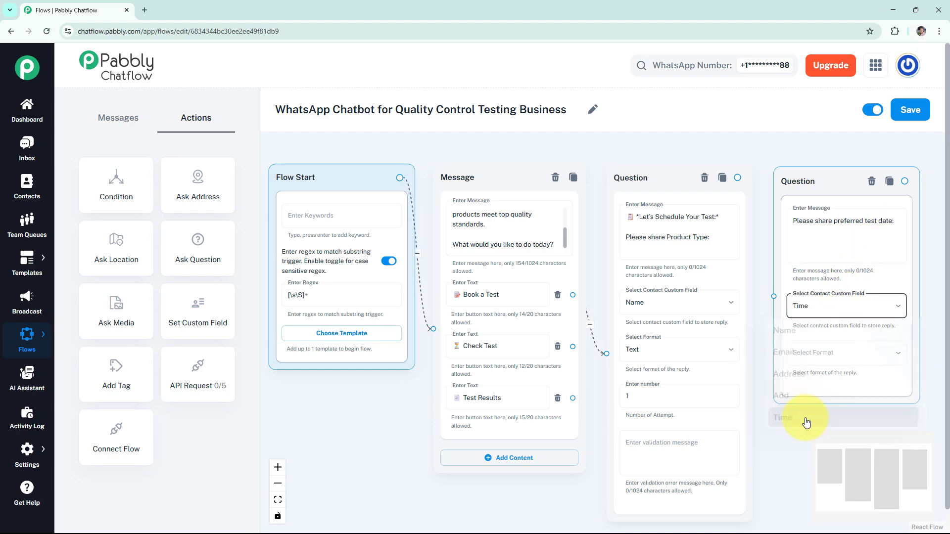
{"action": "left_click", "coordinate": [823, 354]}
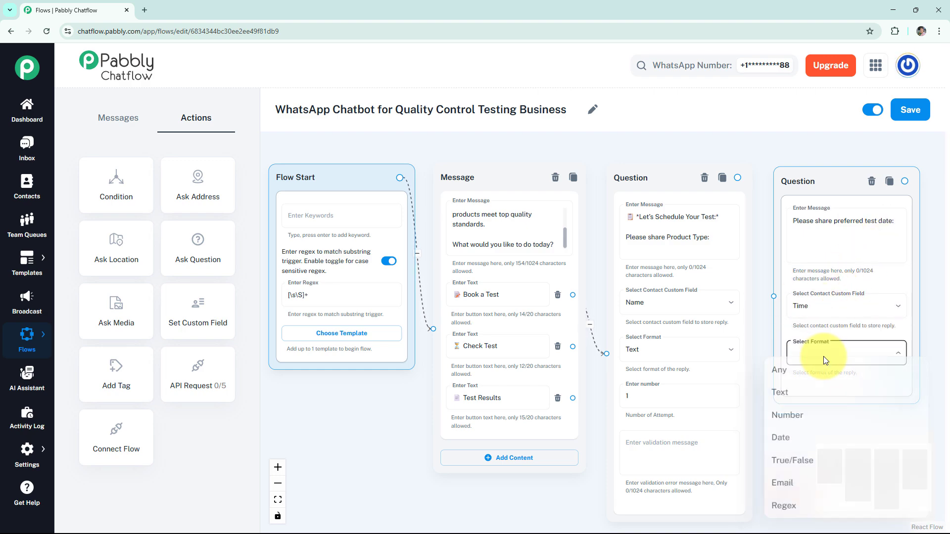
{"action": "left_click", "coordinate": [798, 379]}
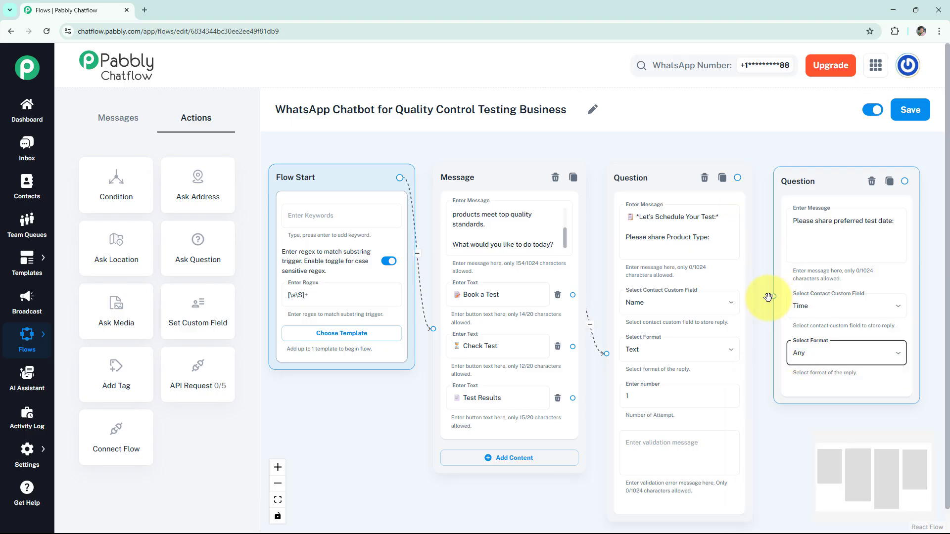
{"action": "left_click_drag", "start_coordinate": [775, 165], "coordinate": [611, 166]}
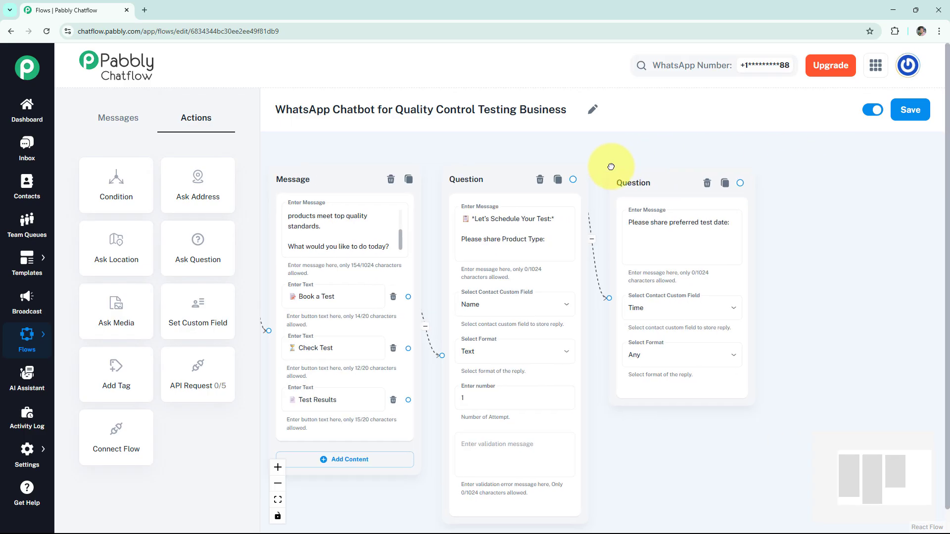
Connect a text button message to the test date question, reading "*Thank you for your response!* 📍 Our team will confirm your booking shortly."
{"action": "left_click_drag", "start_coordinate": [677, 193], "coordinate": [759, 187]}
{"action": "left_click", "coordinate": [767, 213]}
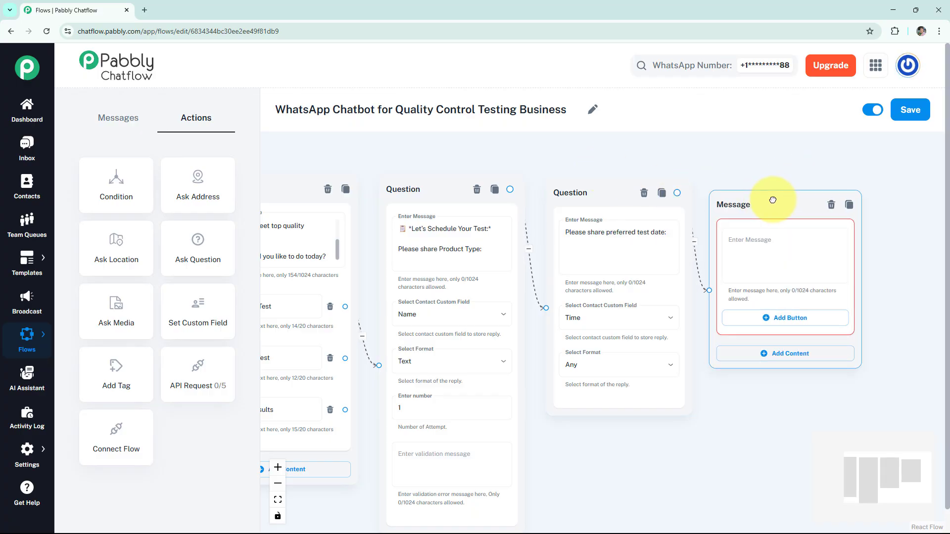
{"action": "left_click", "coordinate": [776, 243]}
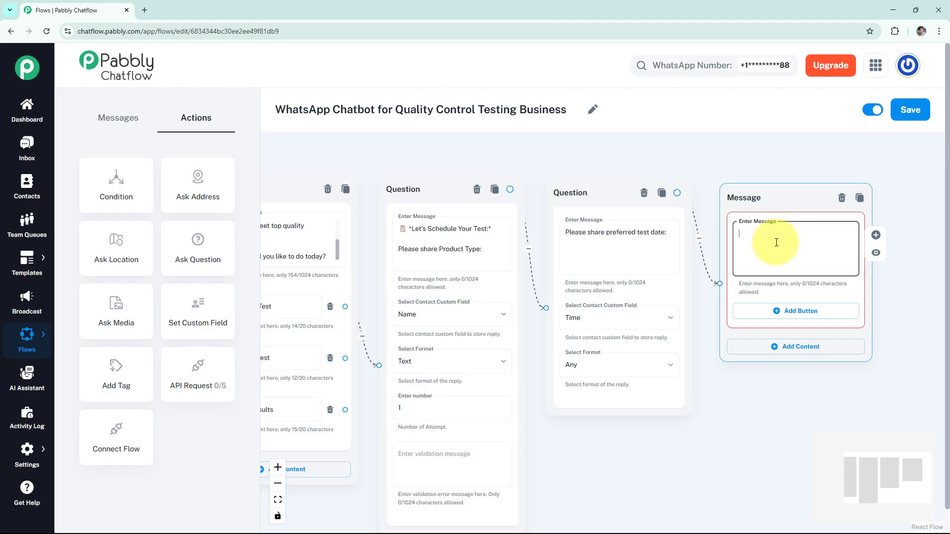
{"action": "key", "text": "ctrl+v"}
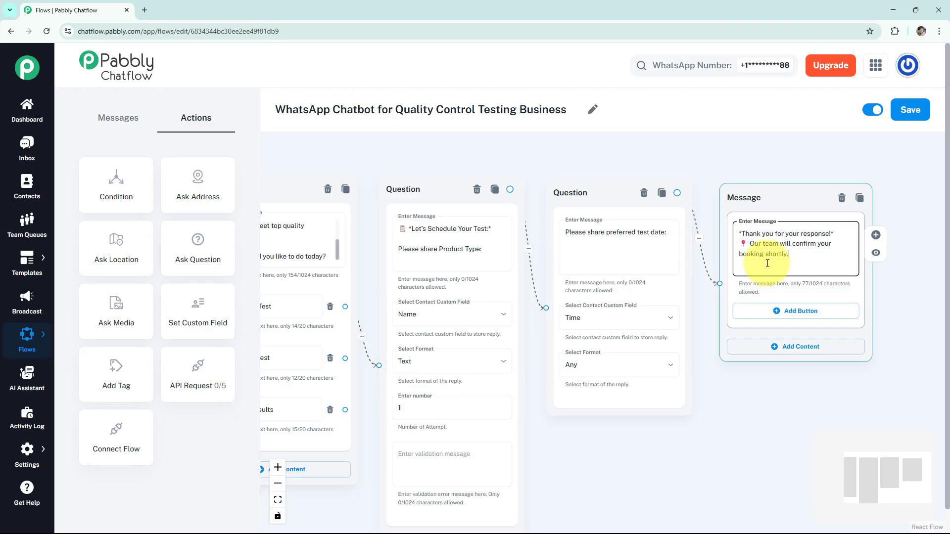
{"action": "scroll", "coordinate": [776, 267], "scroll_direction": "down", "scroll_amount": 2}
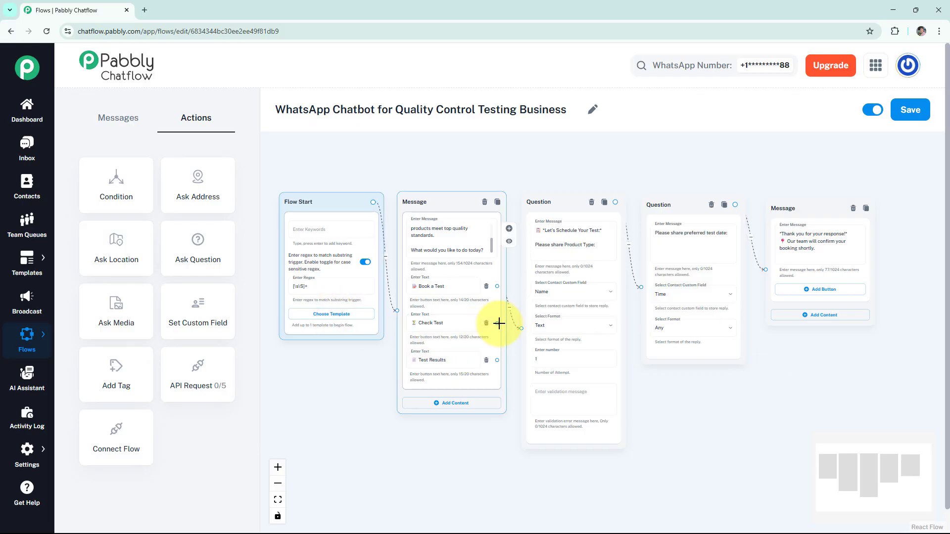
{"action": "left_click_drag", "start_coordinate": [496, 323], "coordinate": [523, 477]}
{"action": "left_click", "coordinate": [521, 494]}
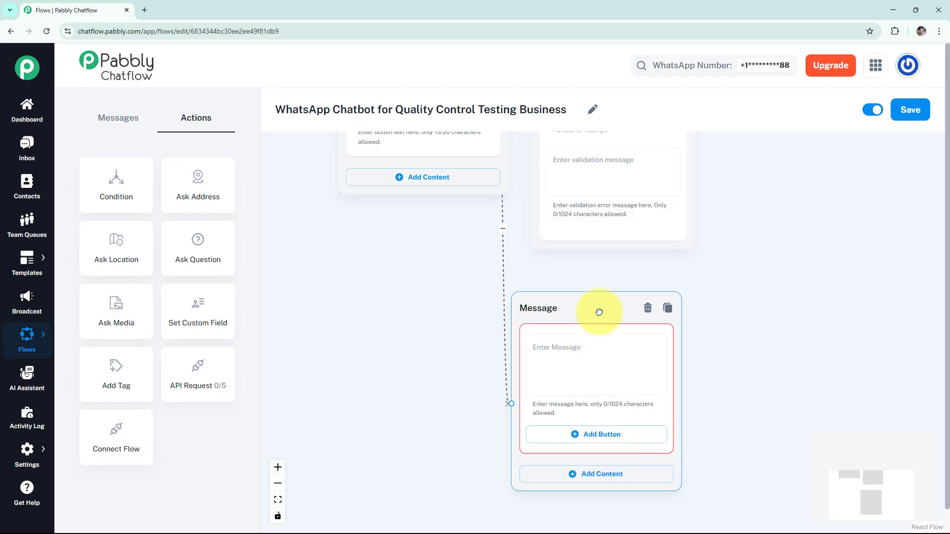
{"action": "left_click", "coordinate": [590, 344]}
{"action": "type", "text": "* 📦 Check Test Status*  Please click the link below to test status using the ticket ID:  🔗 www.slotfixpros.com/track"}
{"action": "left_click", "coordinate": [703, 367]}
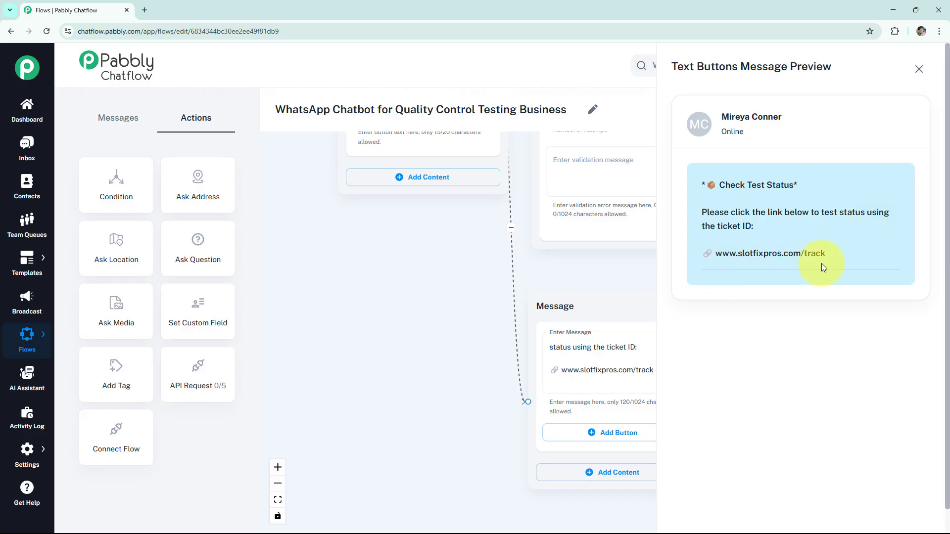
{"action": "left_click", "coordinate": [919, 69]}
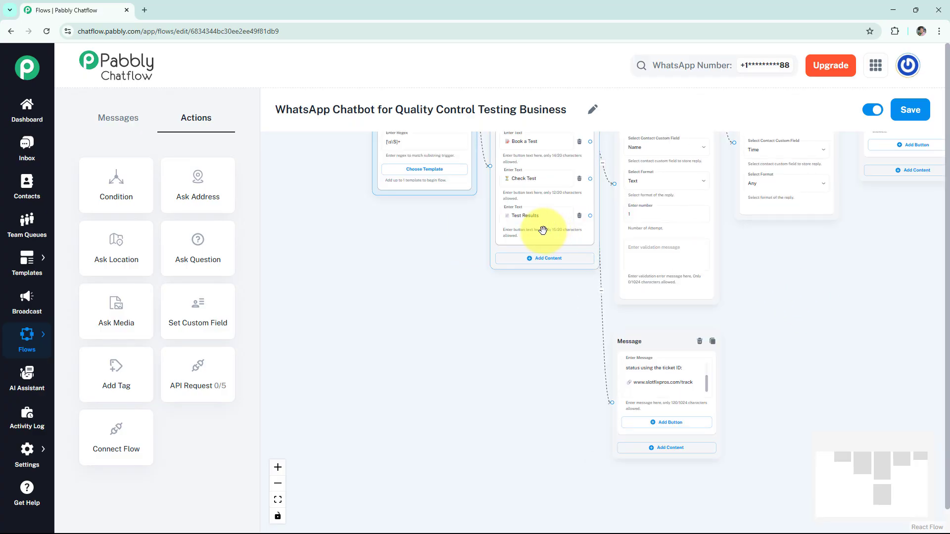
Connect a text button message to Test Results, enter the "*Download Your Test Report:*" text with the w3.org dummy.pdf link, and preview it
{"action": "left_click_drag", "start_coordinate": [590, 216], "coordinate": [579, 326]}
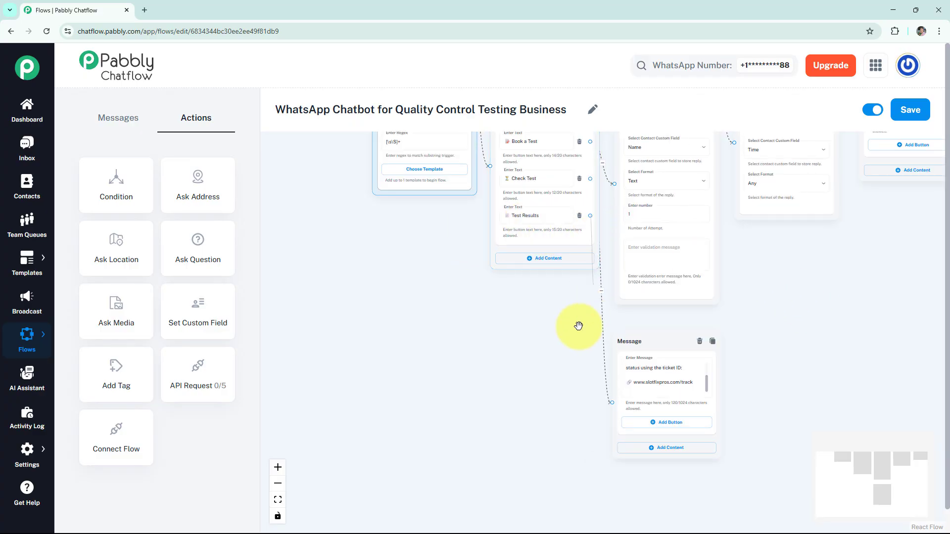
{"action": "left_click_drag", "start_coordinate": [590, 484], "coordinate": [651, 314]}
{"action": "left_click", "coordinate": [606, 344]}
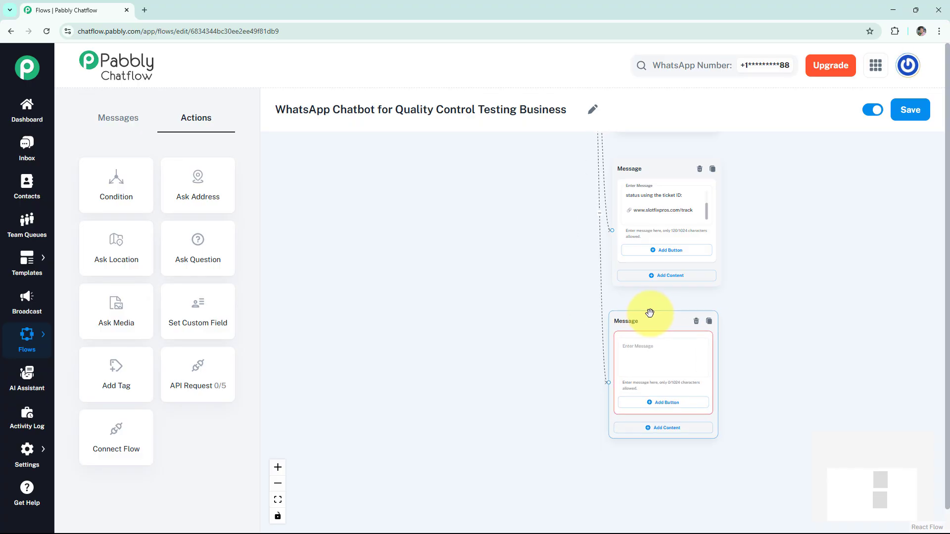
{"action": "left_click", "coordinate": [644, 340]}
{"action": "type", "text": "📄 *Download Your Test Report:* Results for Test ID PLT-2025-0412 are ready.  🔗 [Download Report PDF](https://www.w3.org/WAI/ER/tests/xhtml/testfiles/resources/pdf/dummy.pdf)"}
{"action": "left_click", "coordinate": [720, 360]}
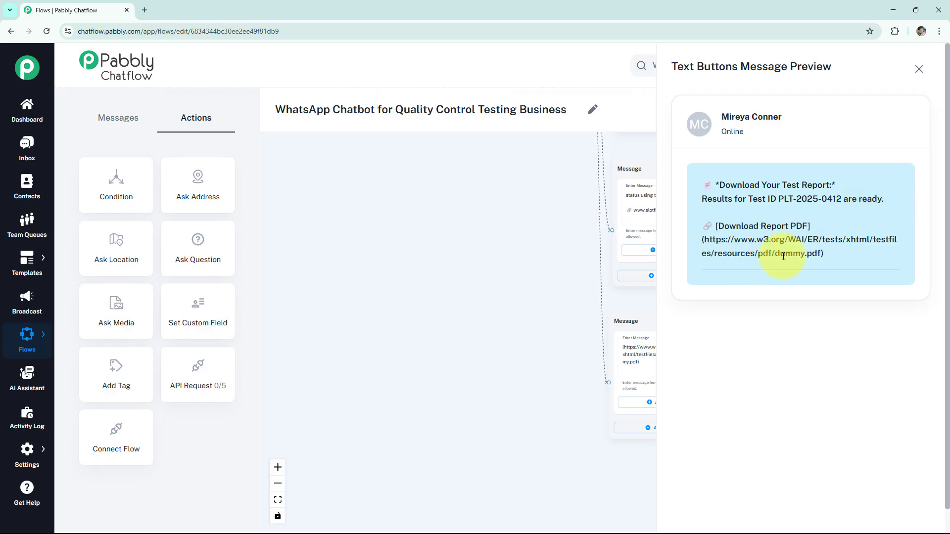
{"action": "left_click", "coordinate": [919, 69]}
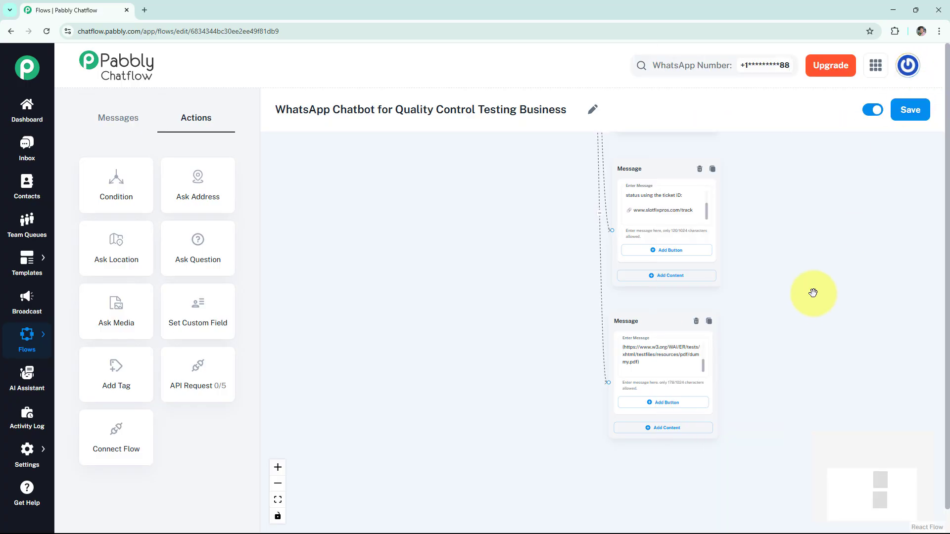
Review the whole chatbot flow and save it
{"action": "scroll", "coordinate": [812, 322], "scroll_direction": "down", "scroll_amount": 3}
{"action": "left_click_drag", "start_coordinate": [808, 303], "coordinate": [709, 356]}
{"action": "scroll", "coordinate": [687, 339], "scroll_direction": "up", "scroll_amount": 1}
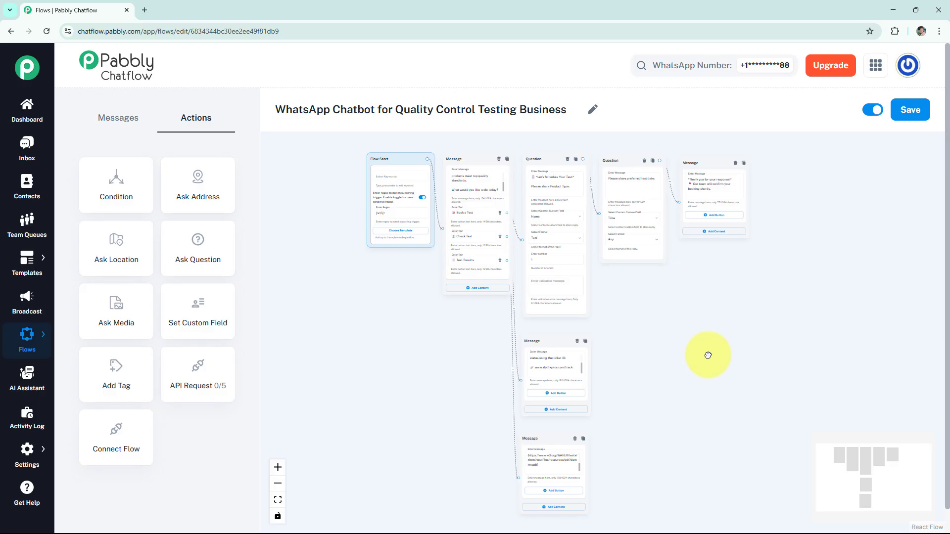
{"action": "left_click", "coordinate": [913, 112]}
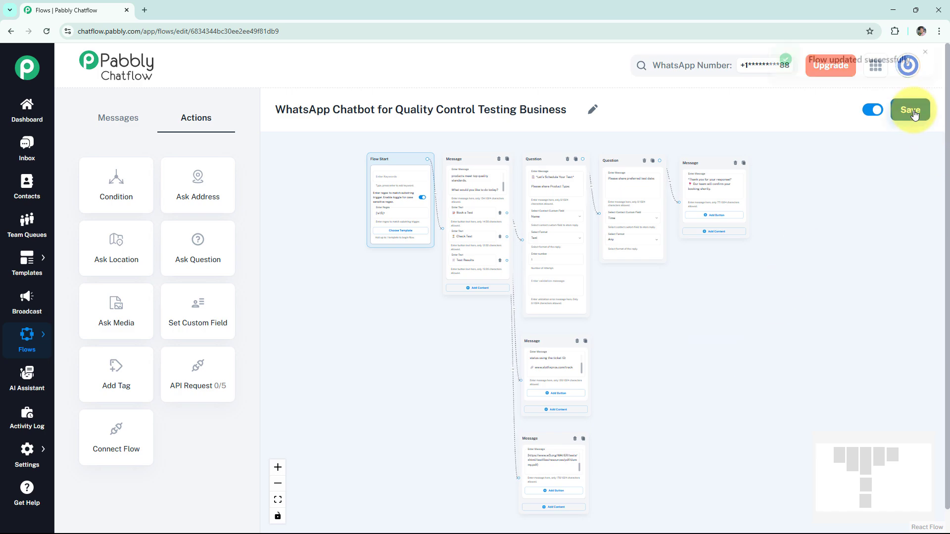